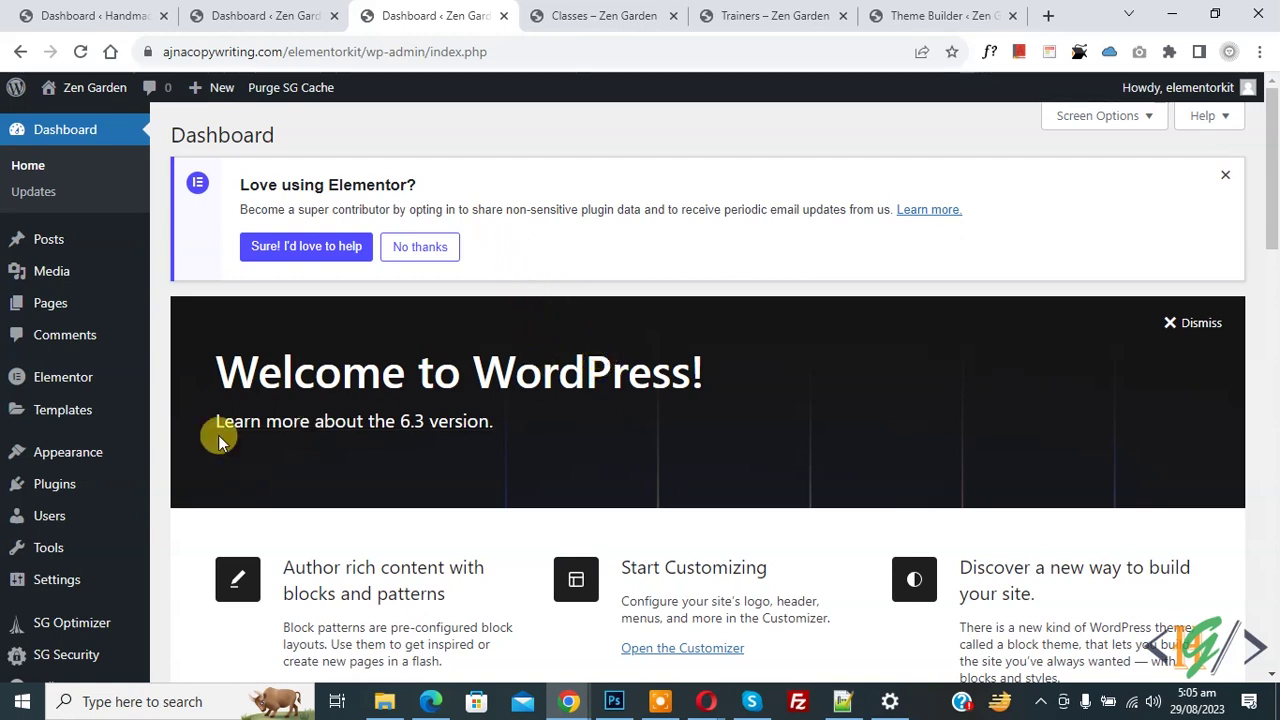
# Search the plugins list for 'Elementor Header & Footer Builder' to confirm it is active
pyautogui.moveTo(120, 484)
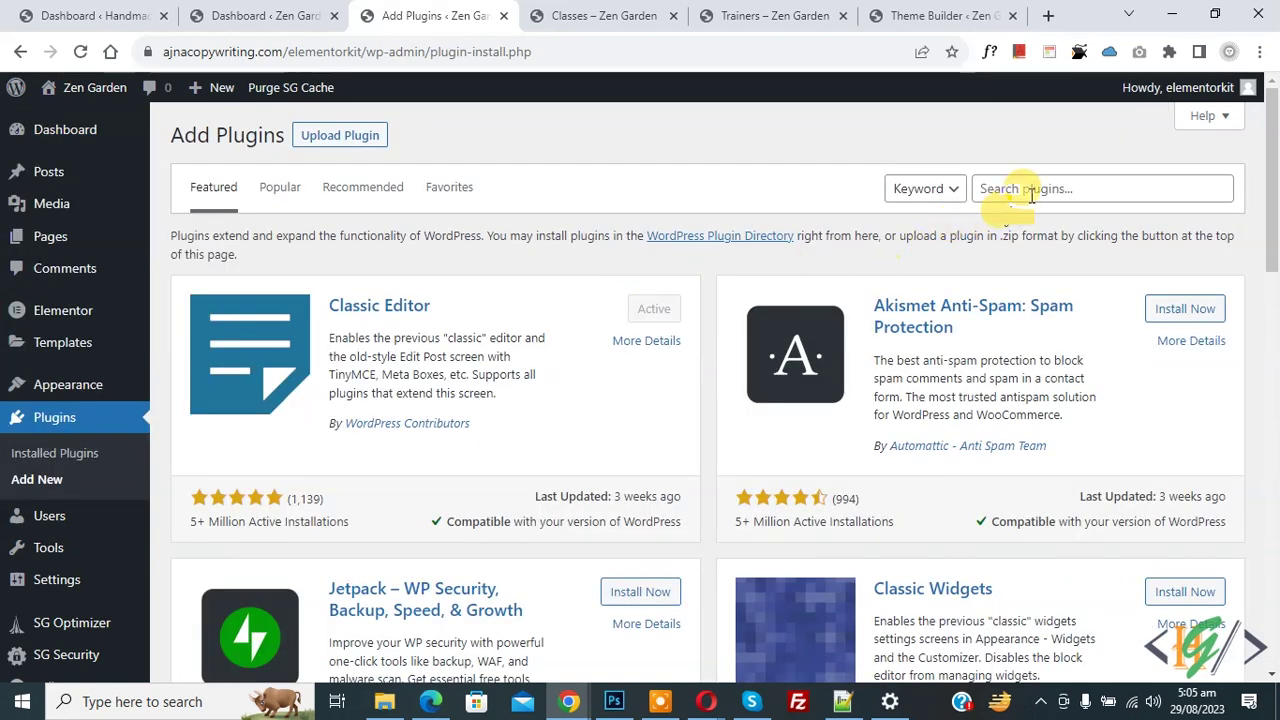
pyautogui.click(1028, 192)
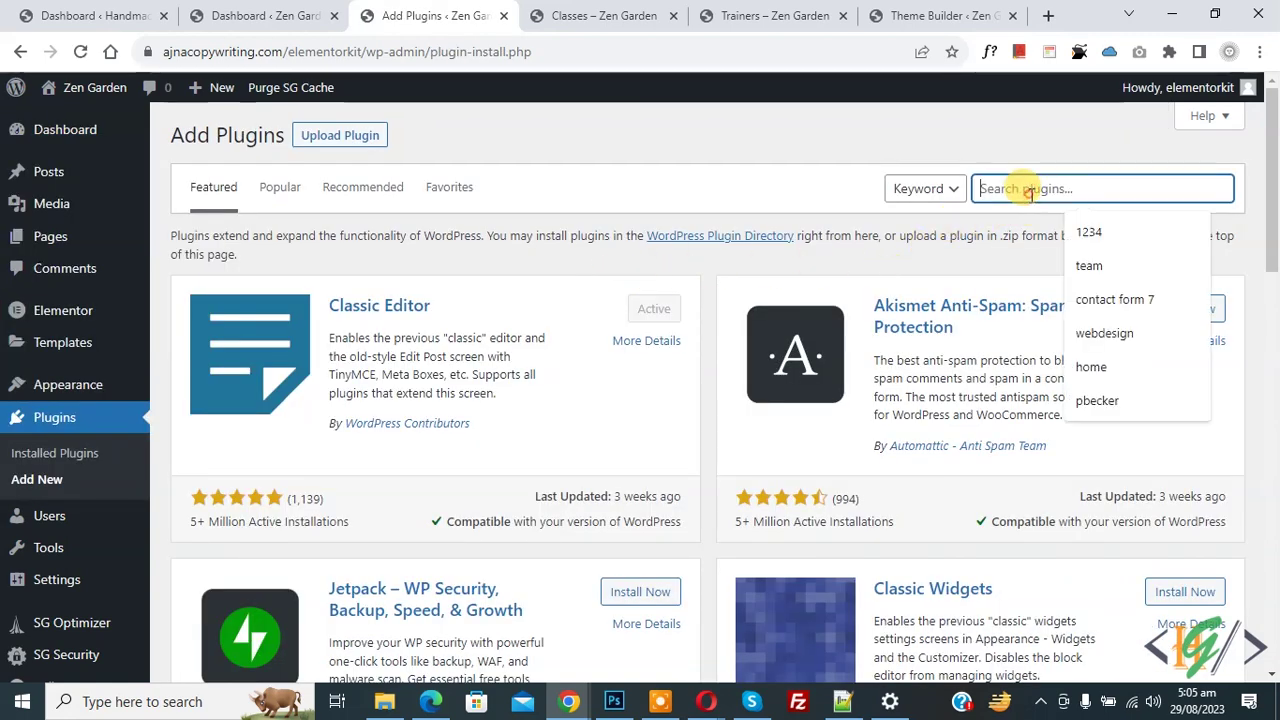
pyautogui.write('Elementor Header & Footer Builder')
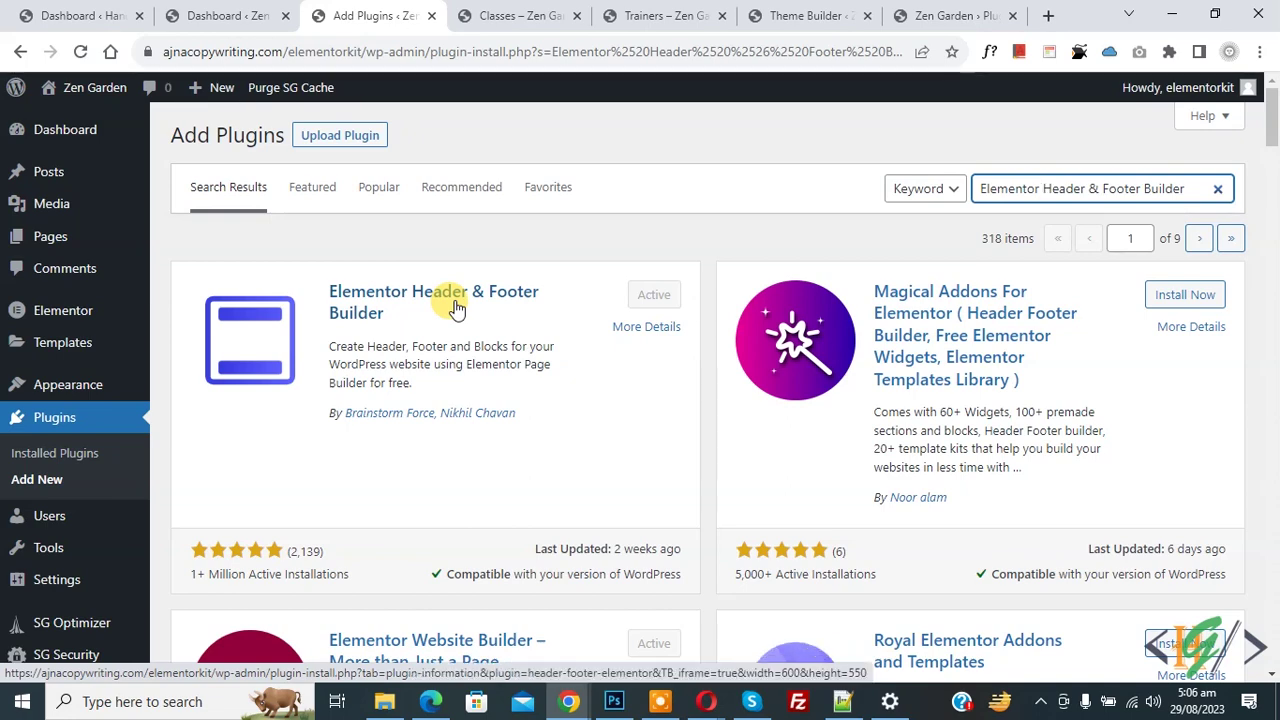
# Go to Appearance > Elementor Header & Footer Builder to view the template list
pyautogui.moveTo(97, 398)
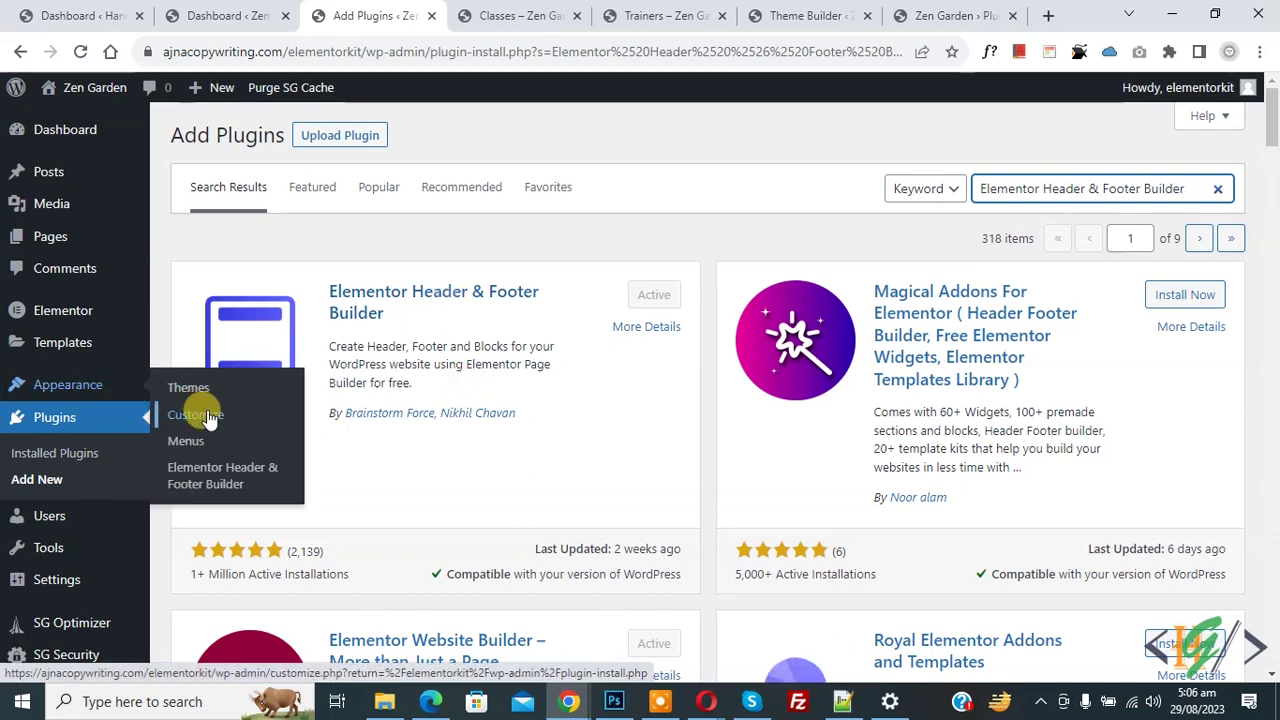
pyautogui.click(207, 478)
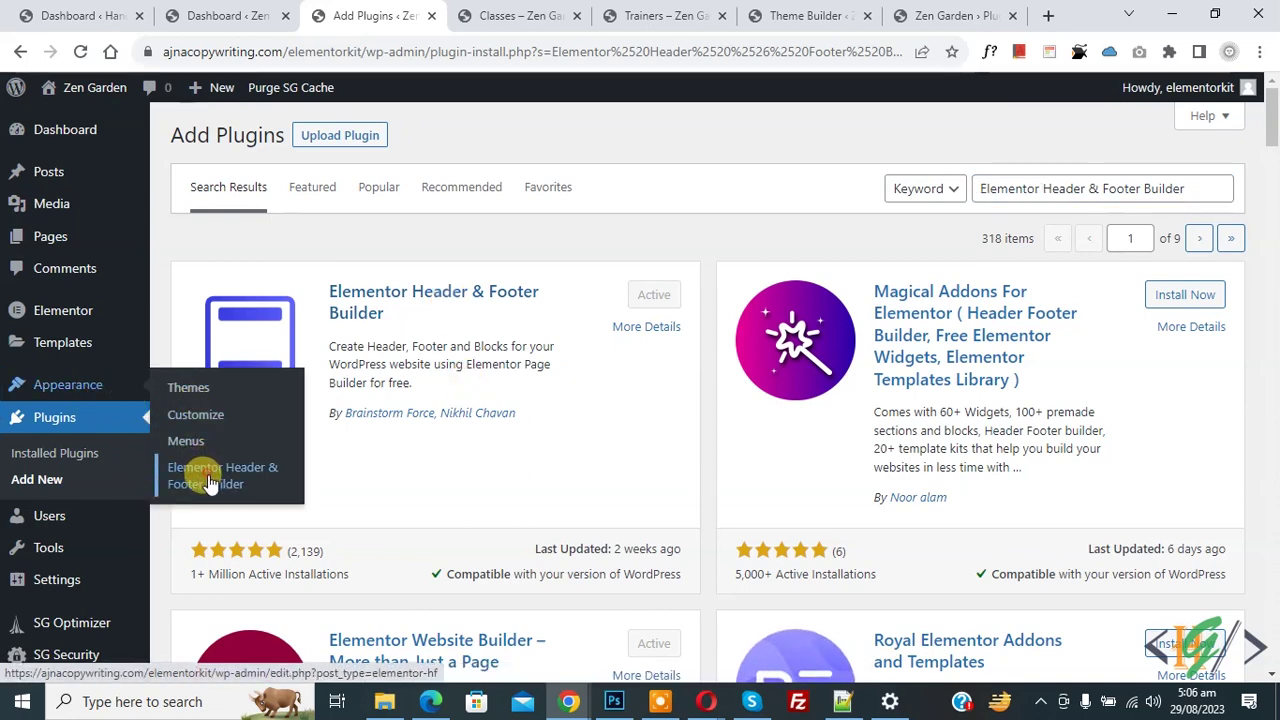
pyautogui.scroll(-1, 560, 270)
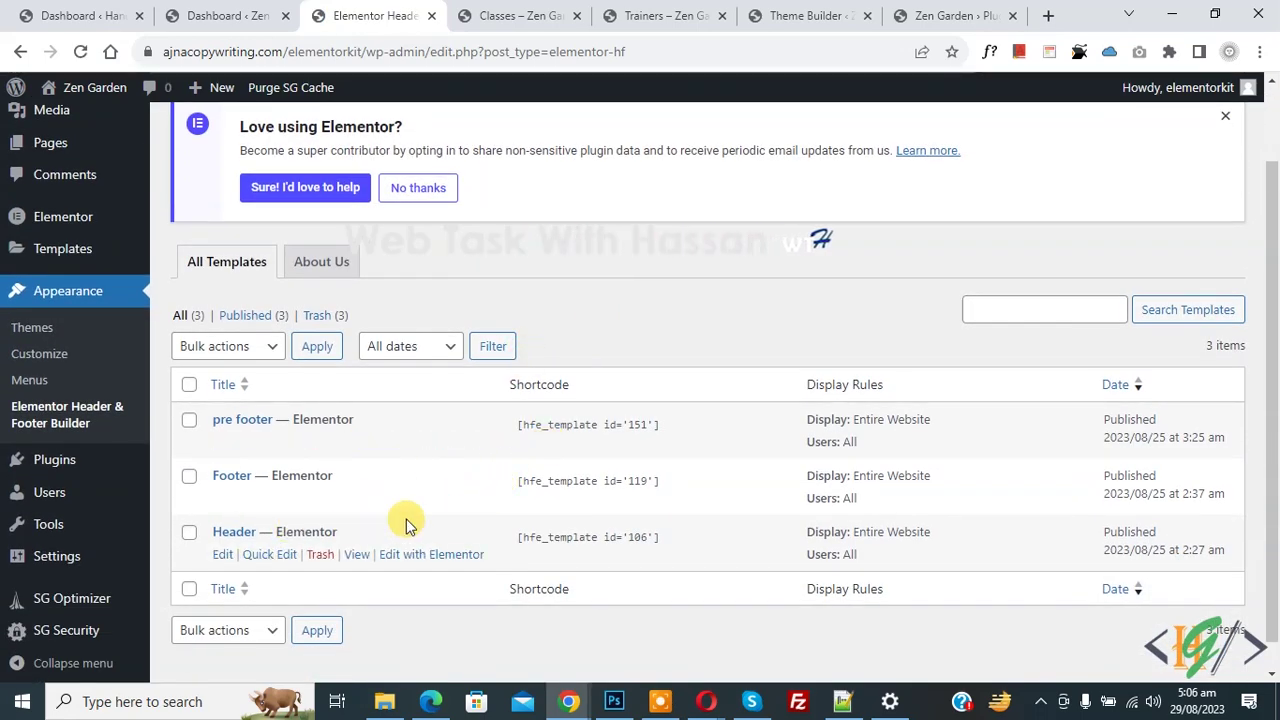
pyautogui.scroll(1, 408, 523)
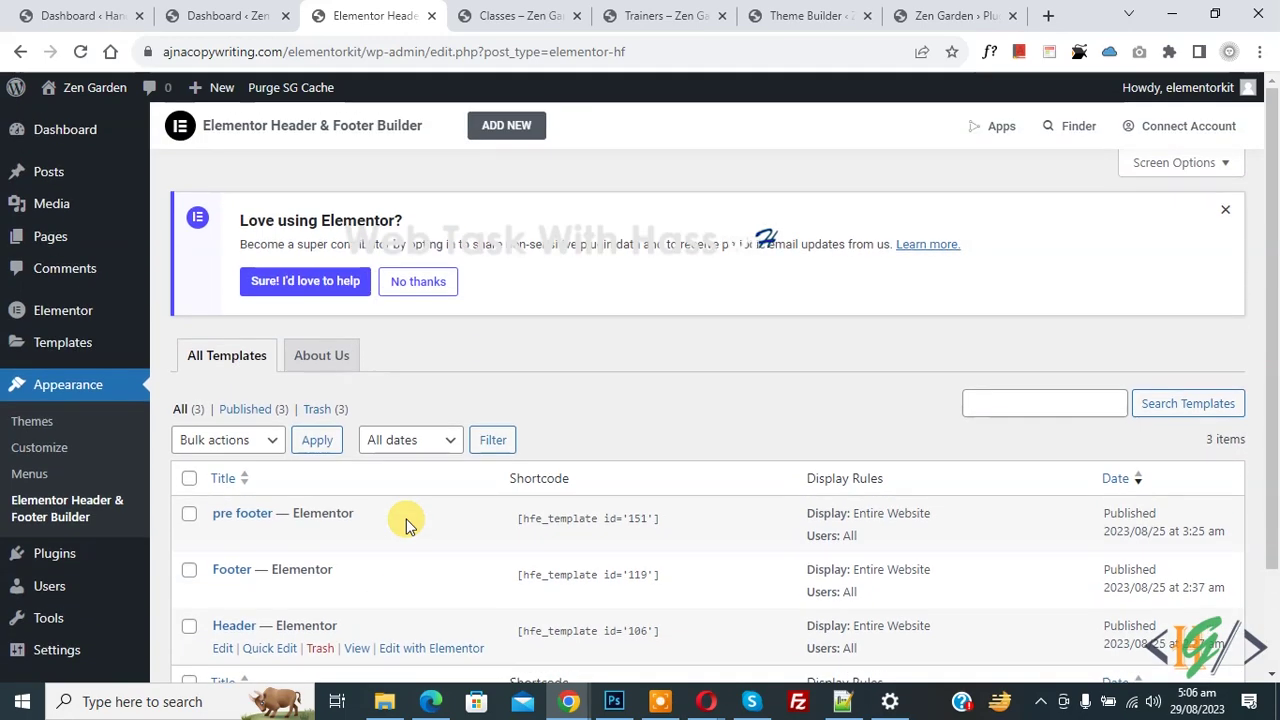
# Add a new template titled 'Header 2' with Type set to Header
pyautogui.click(516, 133)
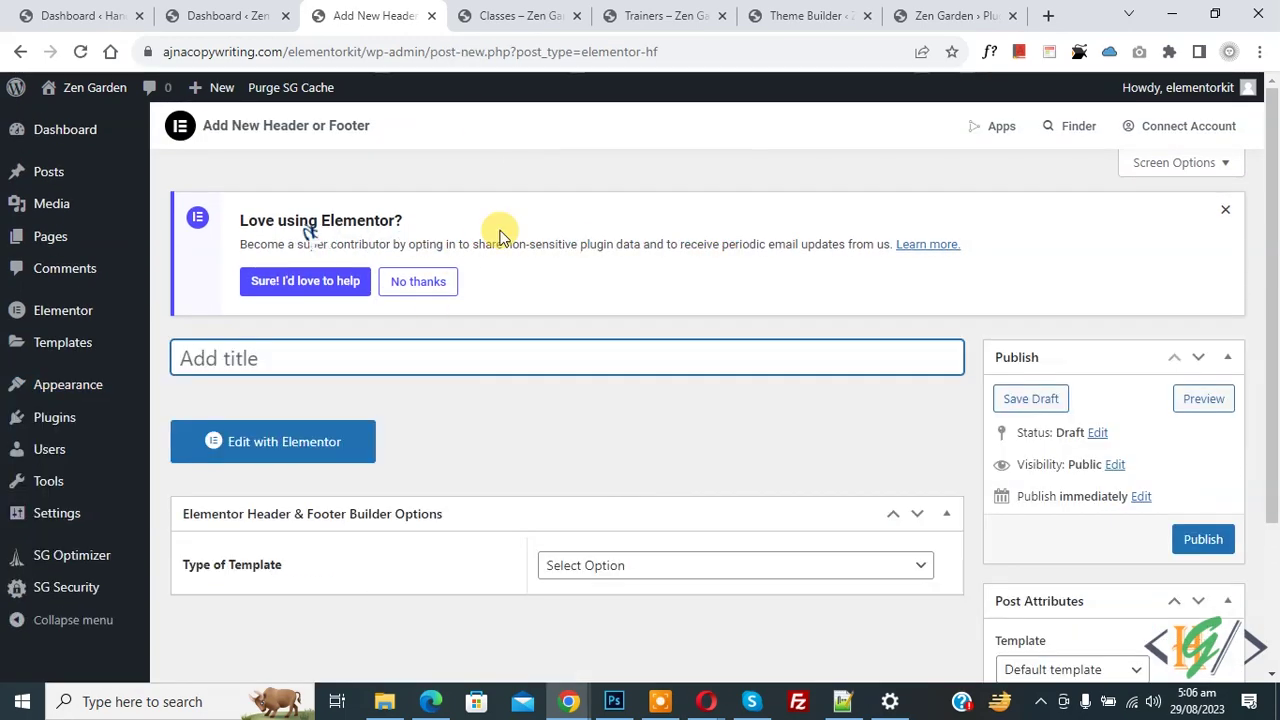
pyautogui.write('Header 2')
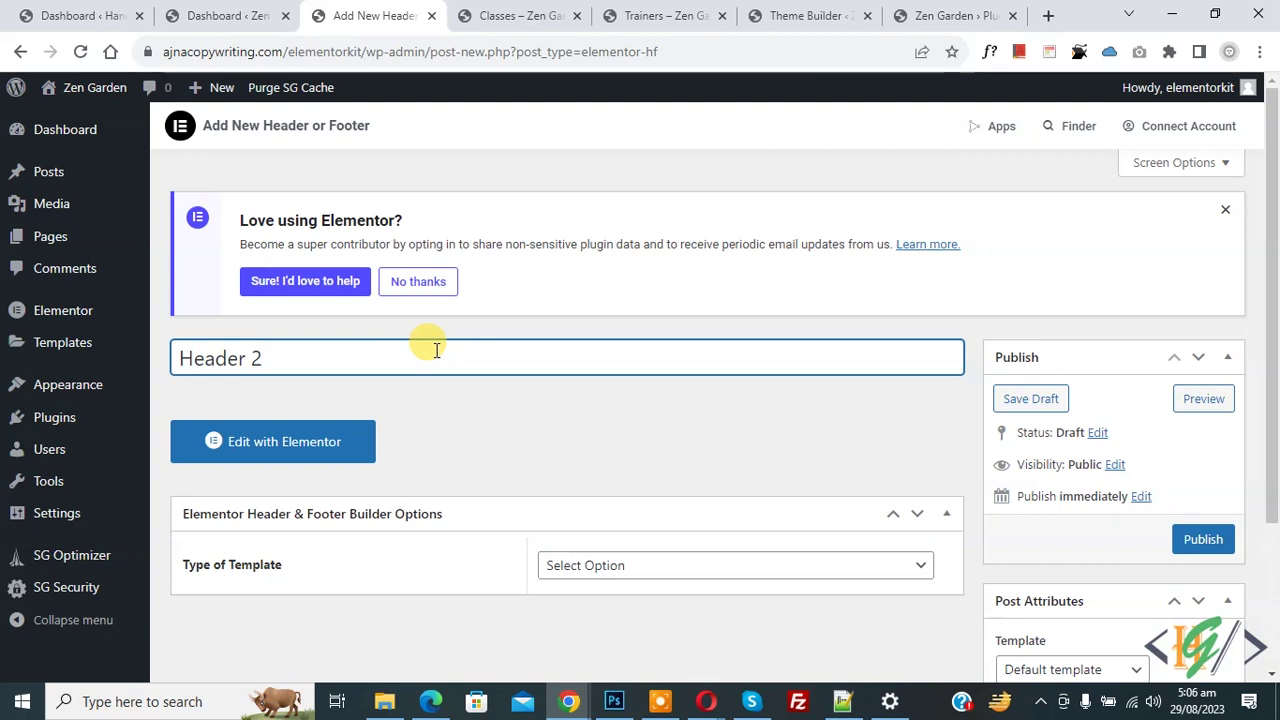
pyautogui.scroll(-1, 466, 362)
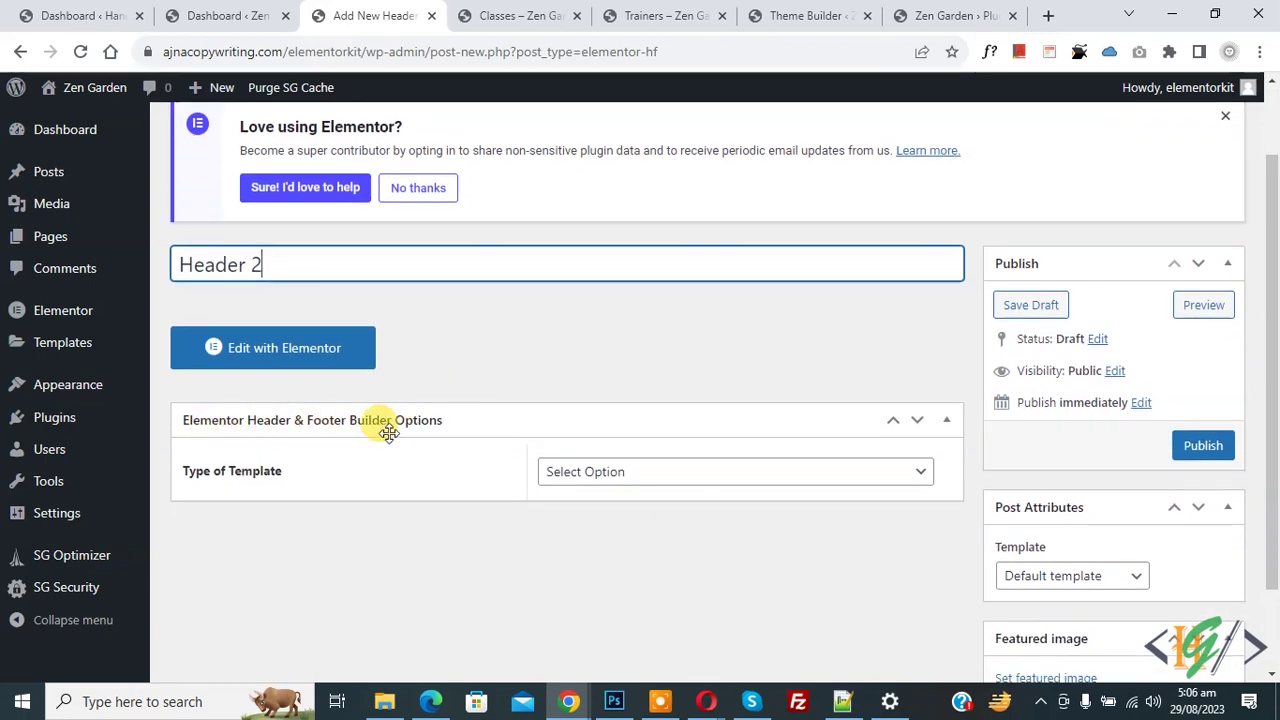
pyautogui.click(680, 472)
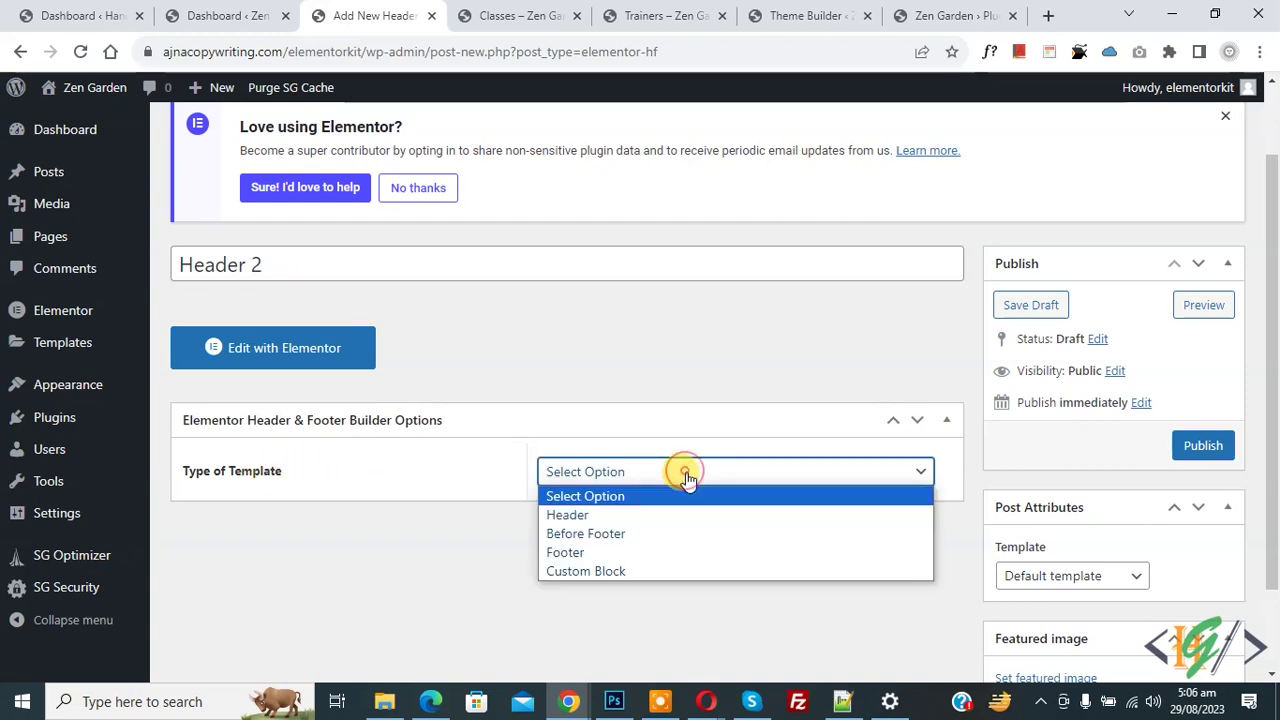
pyautogui.click(617, 515)
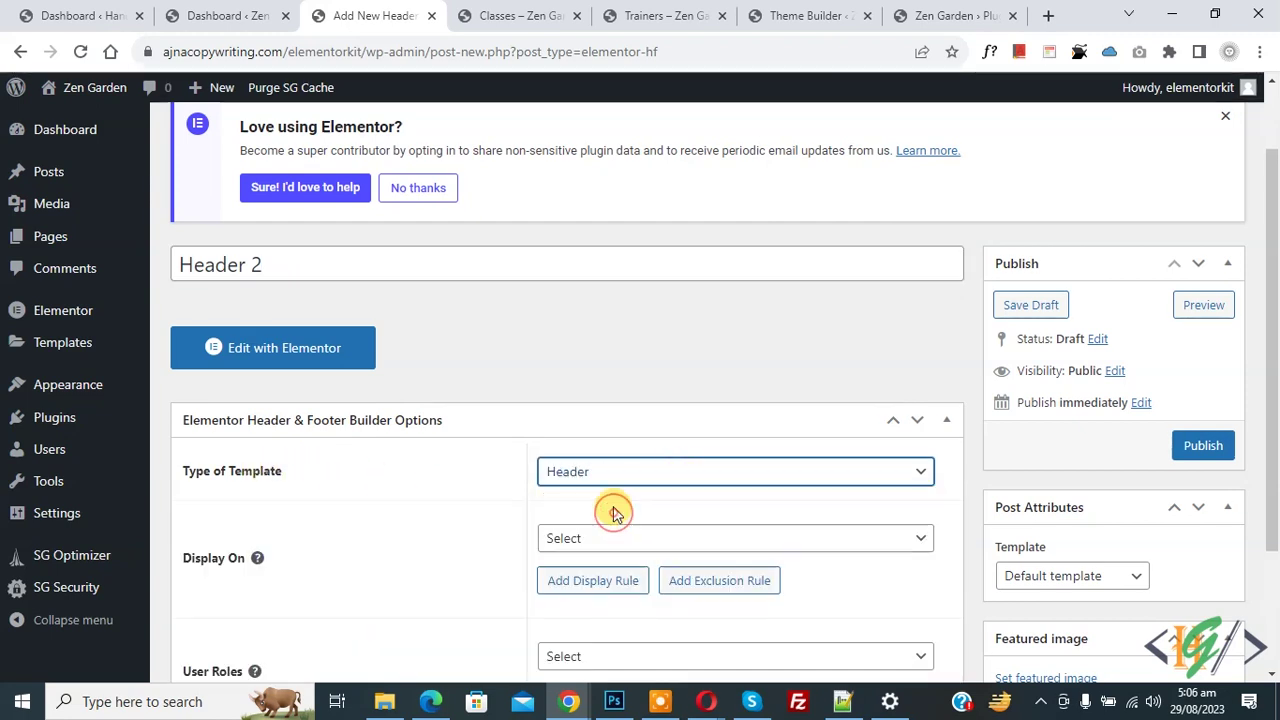
# Set Display On to Specific Pages and target the Classes page
pyautogui.scroll(-2, 509, 353)
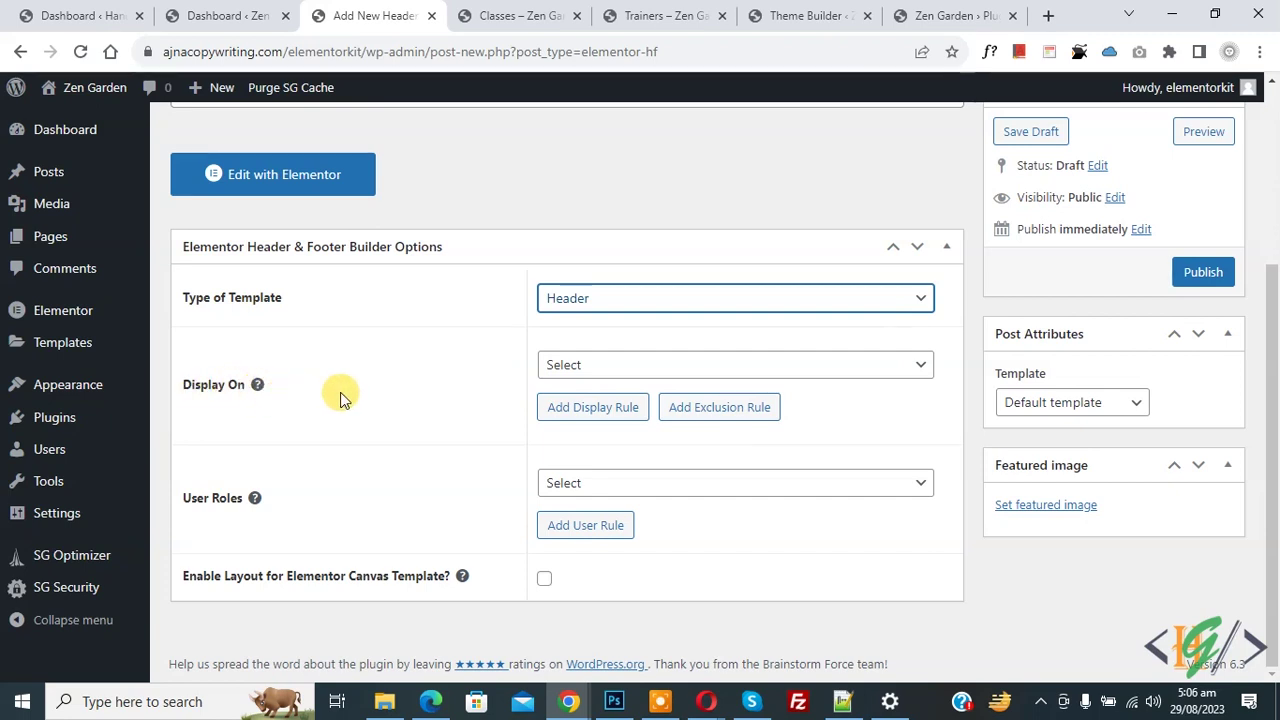
pyautogui.click(645, 372)
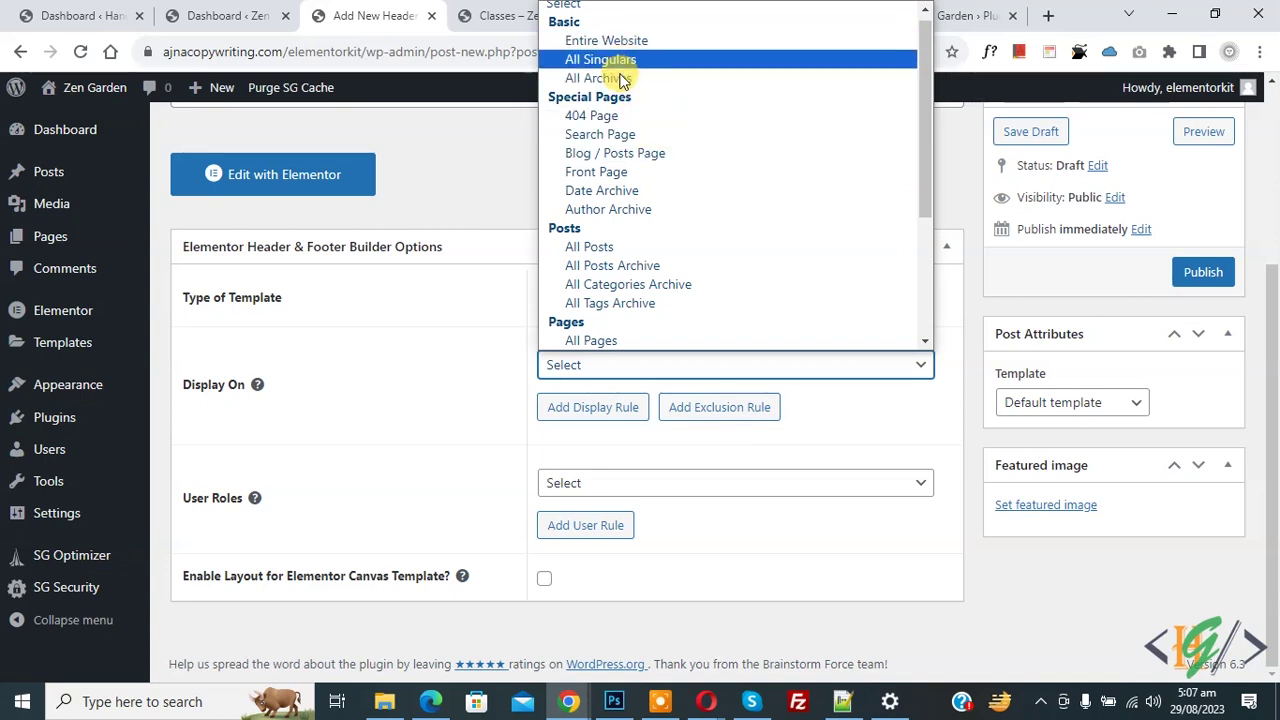
pyautogui.scroll(-3, 630, 110)
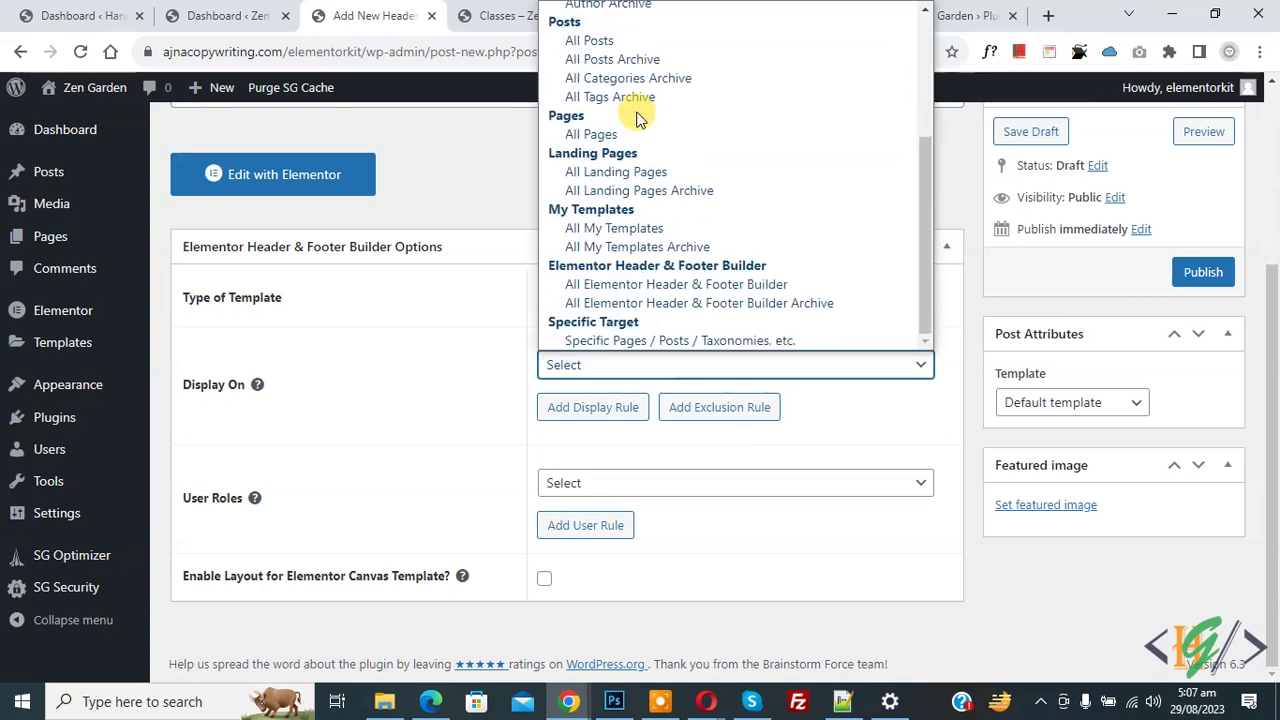
pyautogui.click(636, 341)
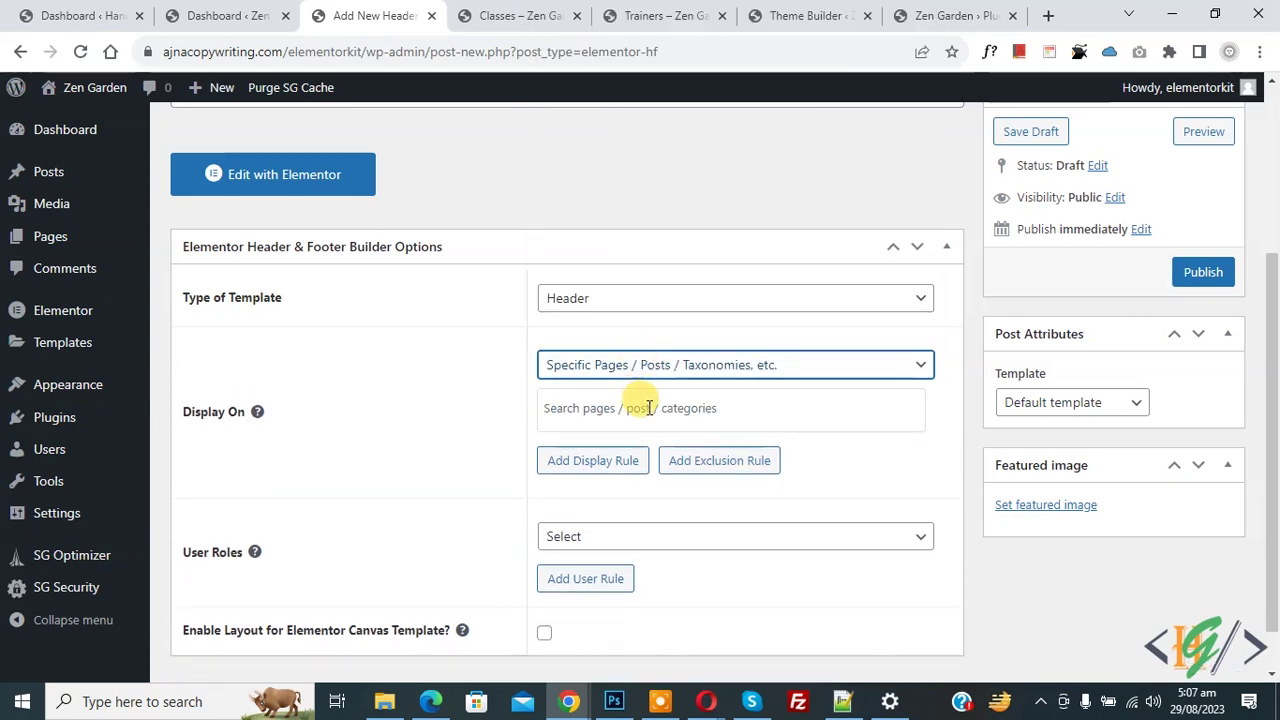
pyautogui.click(641, 409)
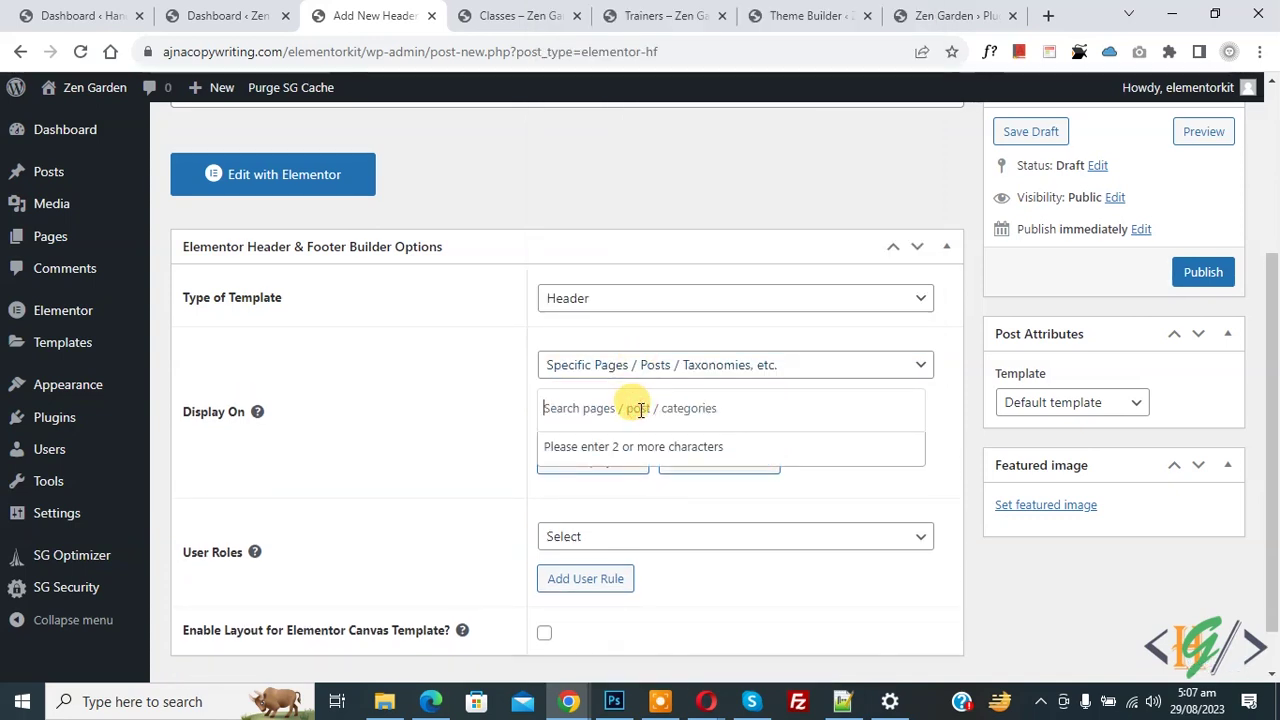
pyautogui.write('class')
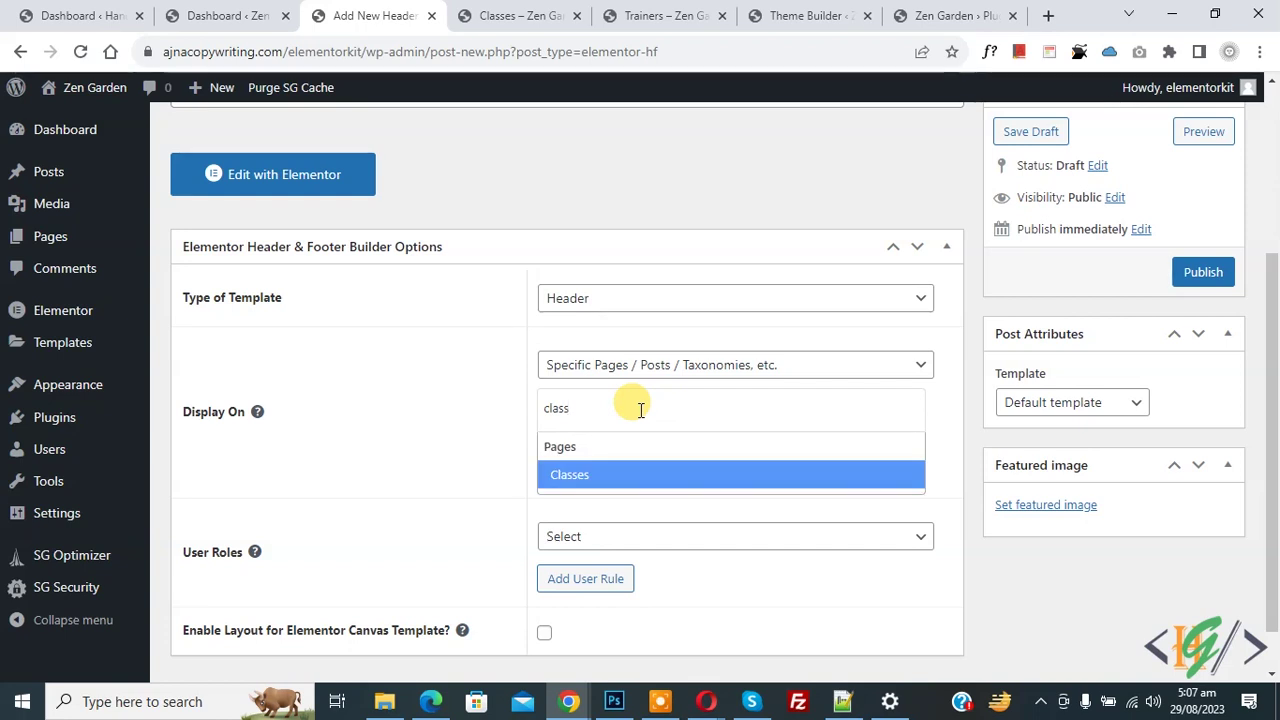
pyautogui.click(590, 476)
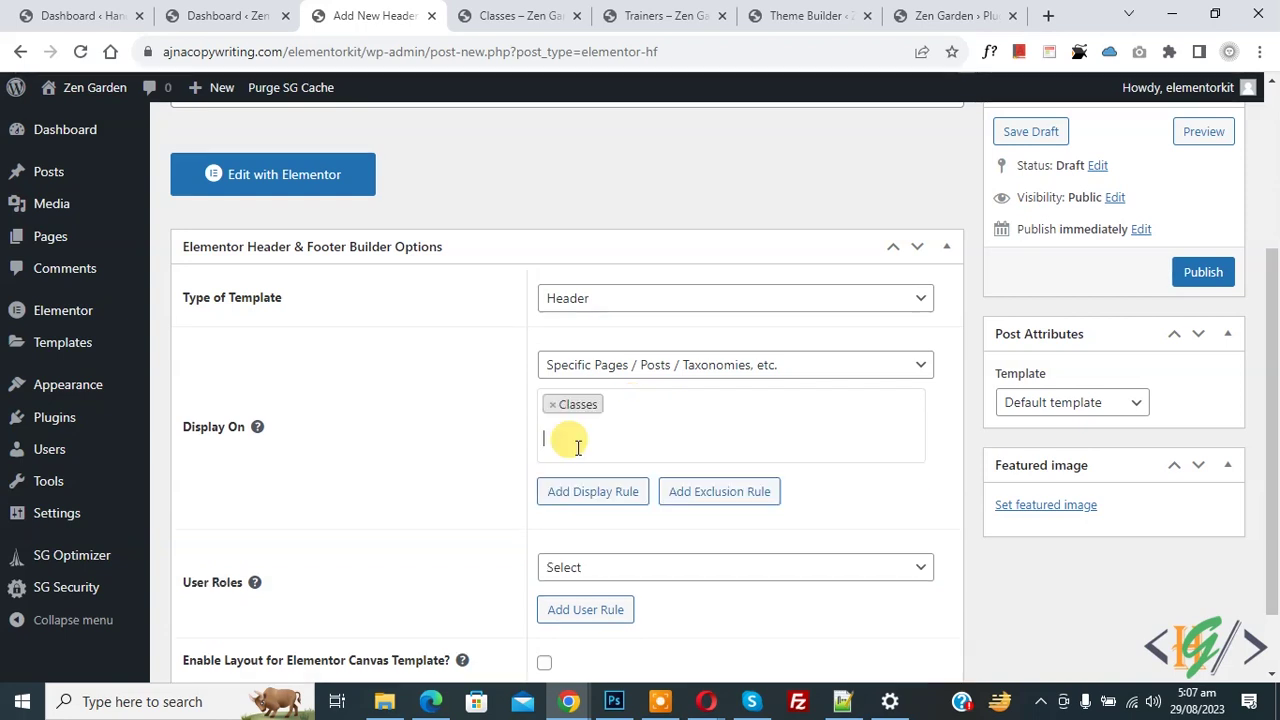
# Set User Roles to All, publish the template, and dismiss the Elementor opt-in notice
pyautogui.scroll(-2, 437, 423)
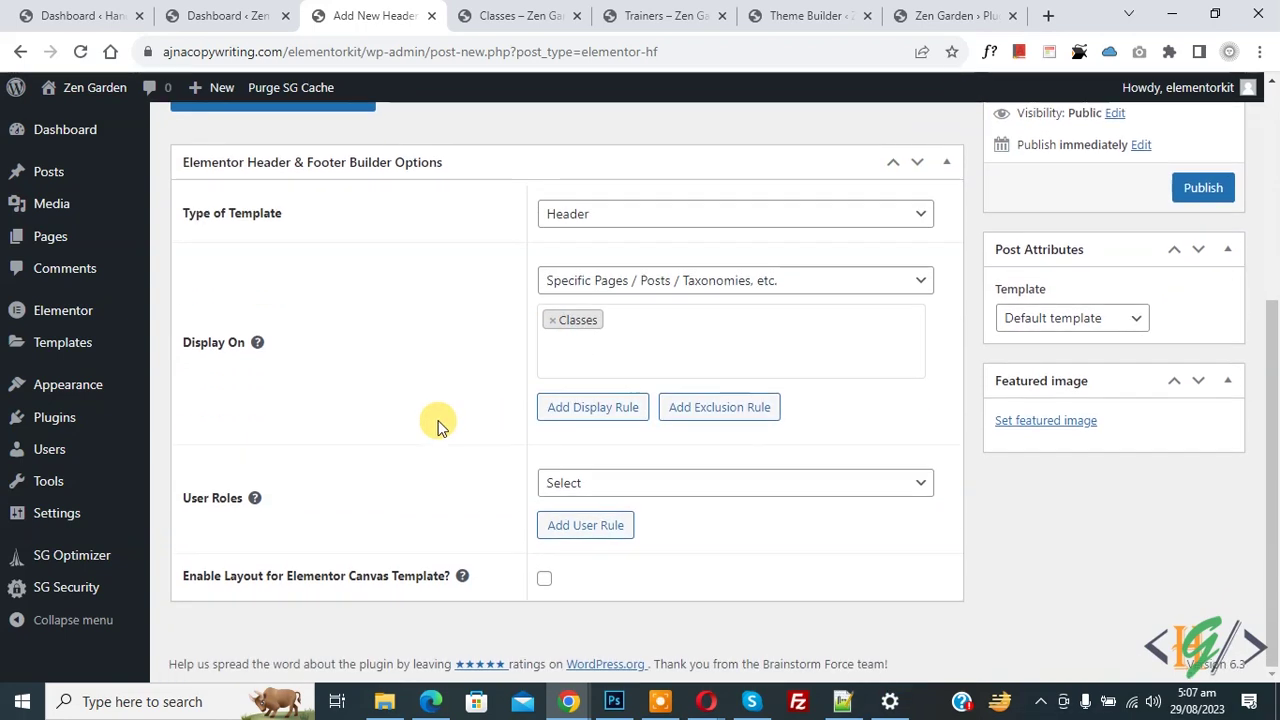
pyautogui.click(600, 487)
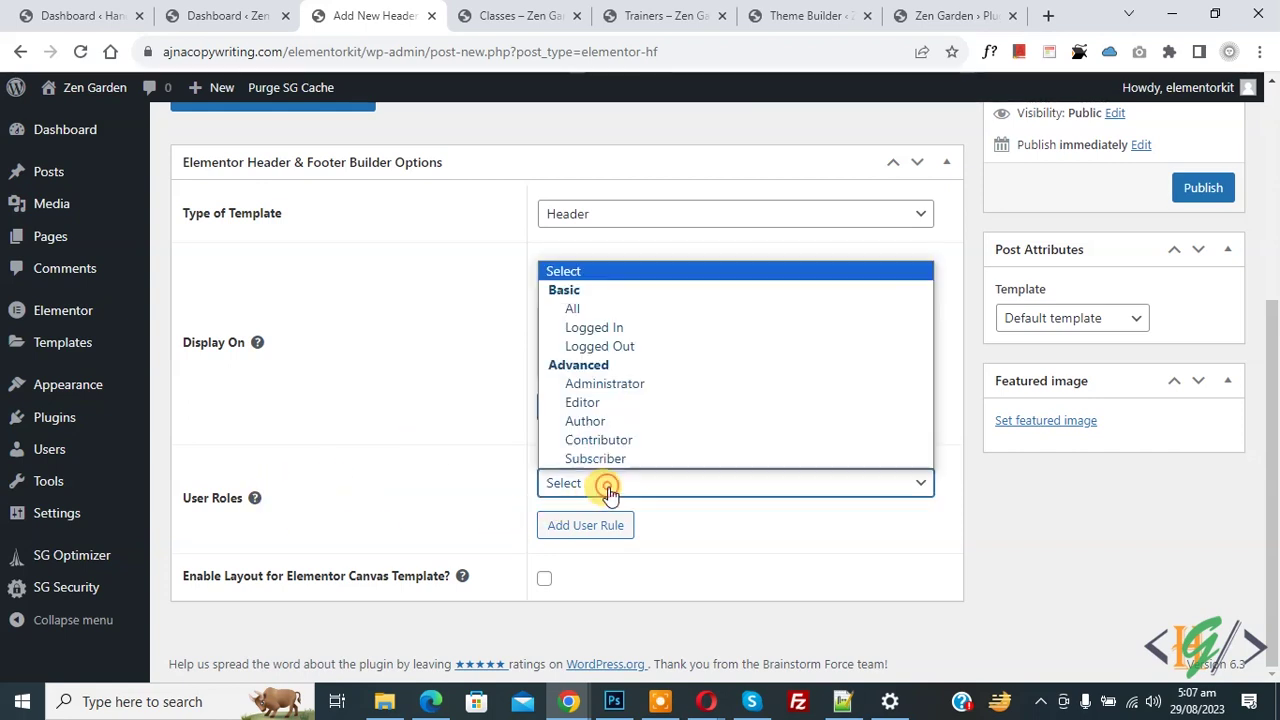
pyautogui.click(594, 307)
pyautogui.click(1195, 197)
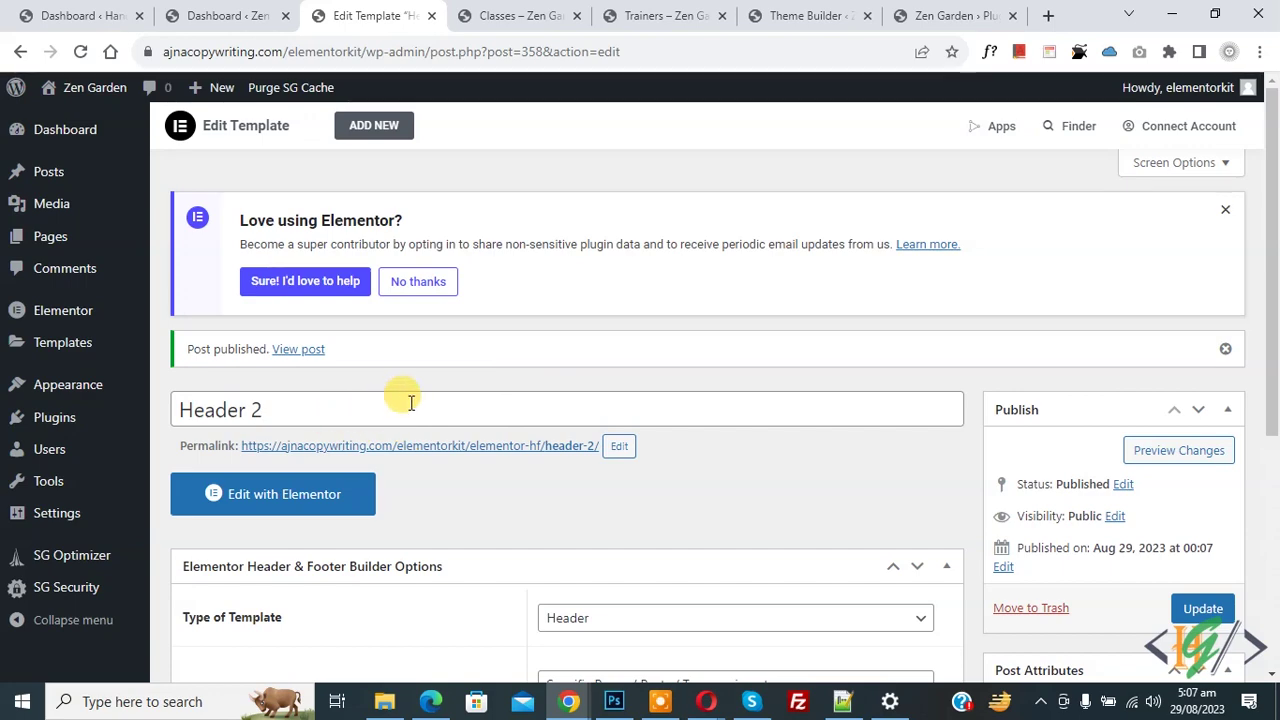
pyautogui.click(446, 281)
pyautogui.scroll(-3, 443, 277)
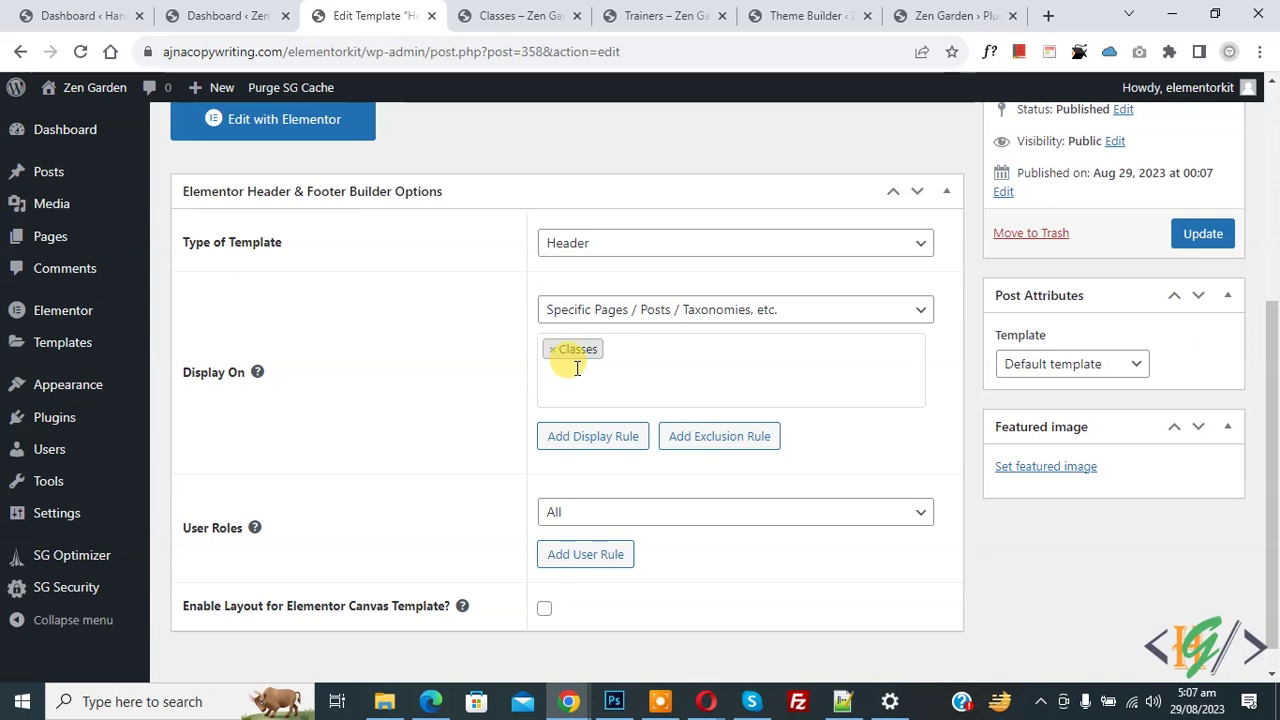
pyautogui.scroll(1, 386, 380)
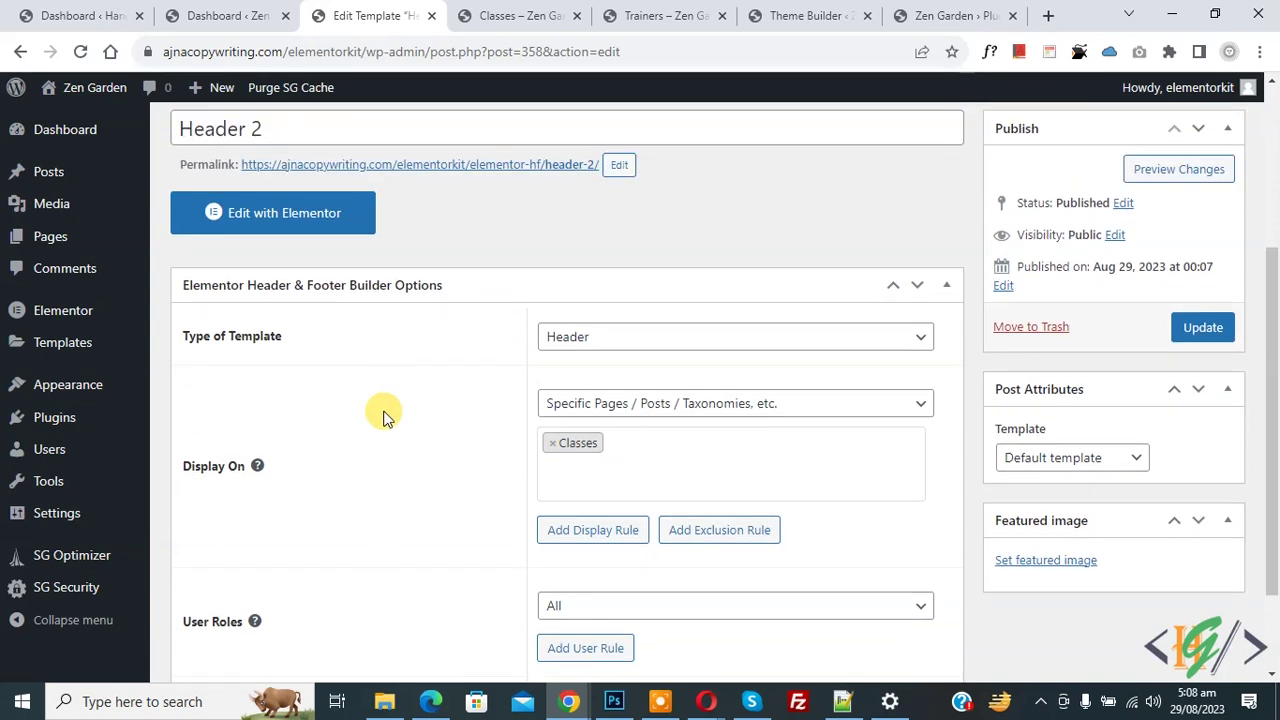
pyautogui.rightClick(309, 224)
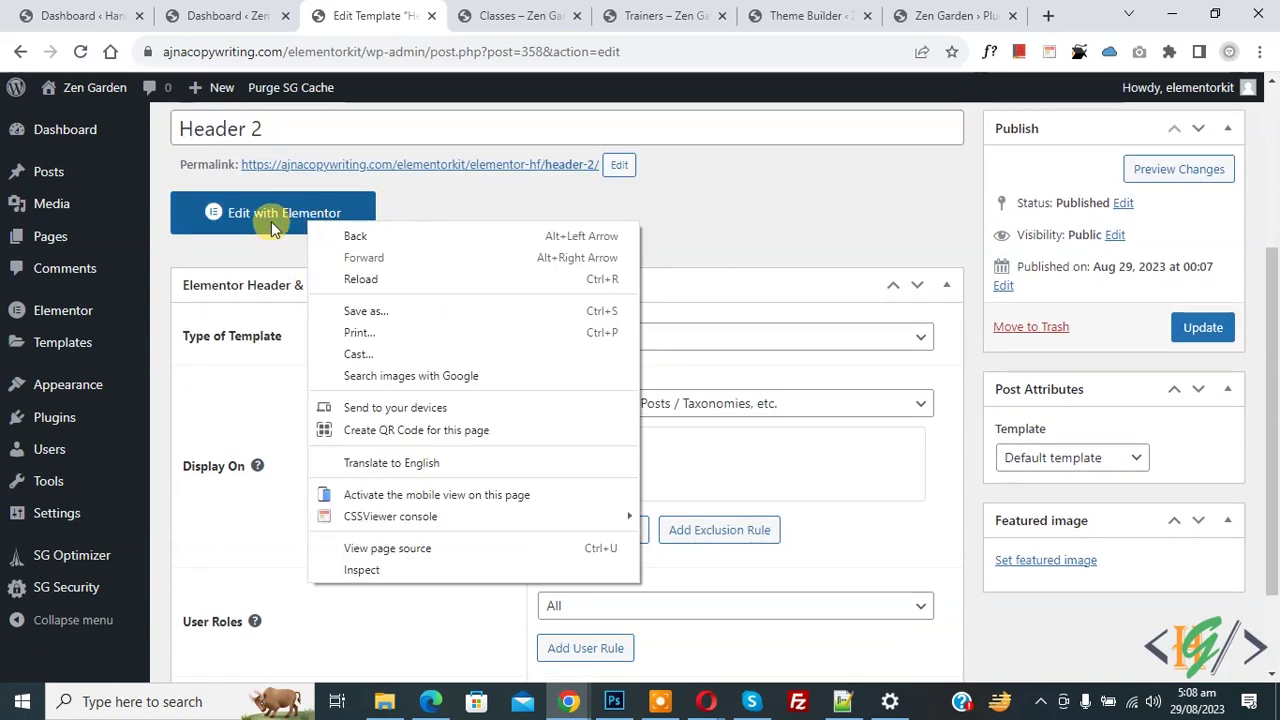
# Open Header 2 in Elementor, check My Templates in the Library, then close the Library
pyautogui.click(271, 221)
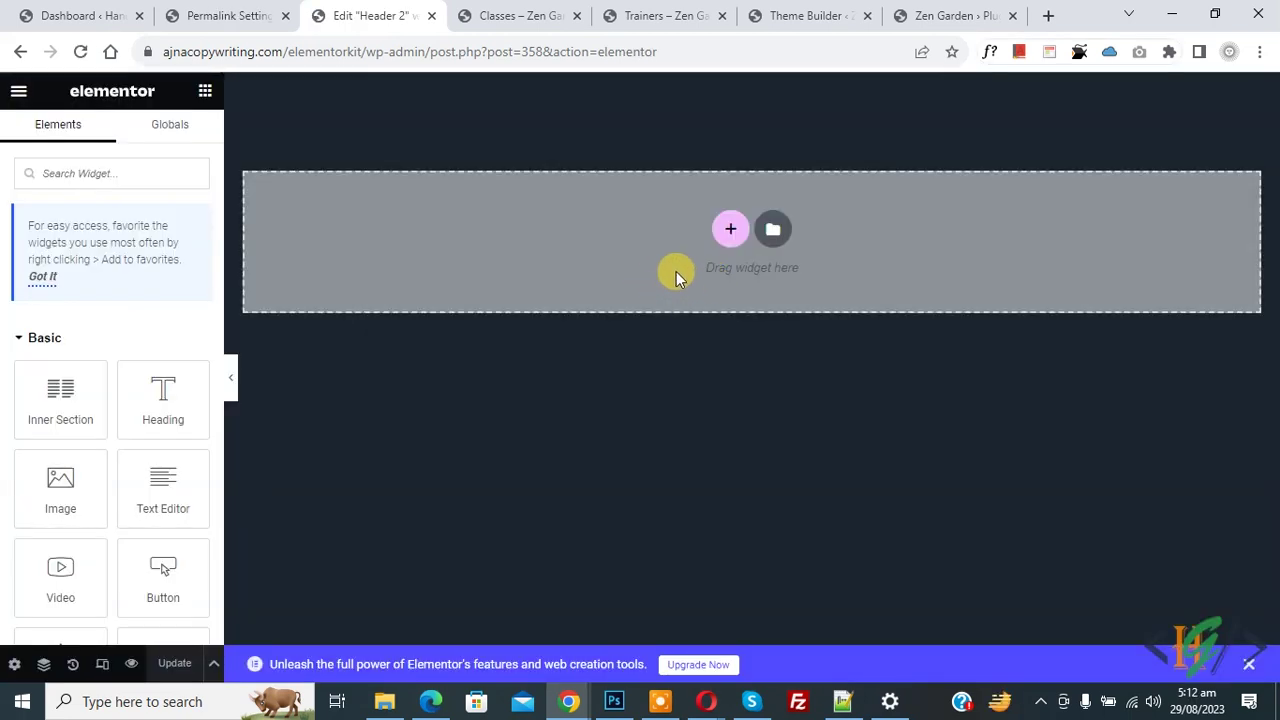
pyautogui.click(775, 237)
pyautogui.click(700, 129)
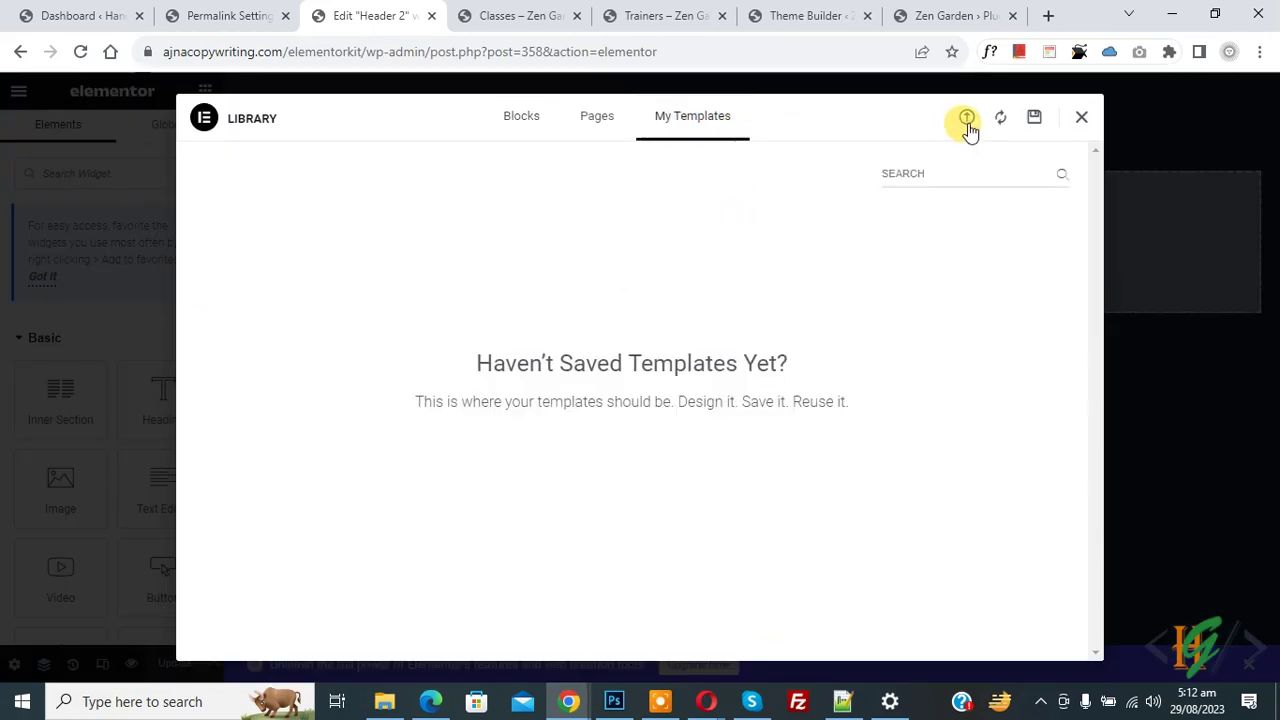
pyautogui.click(1081, 118)
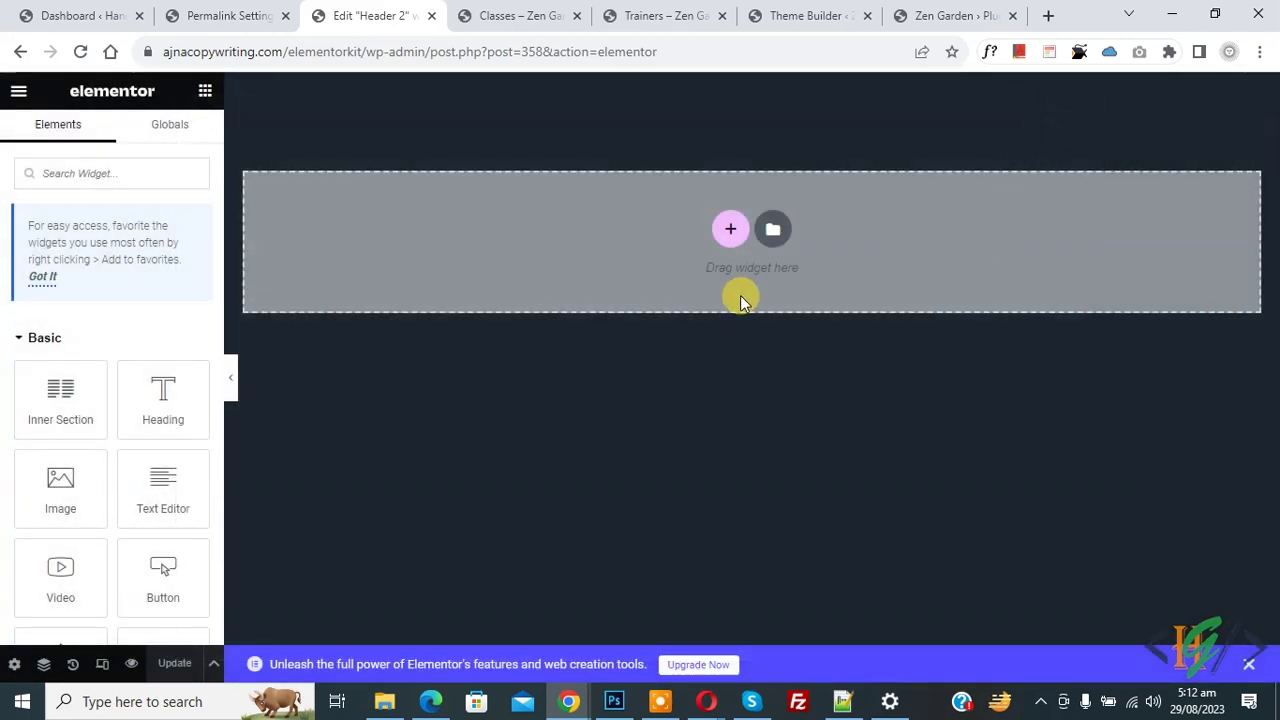
# Choose the two-column structure for the empty section, then return to the WordPress dashboard tab
pyautogui.click(731, 236)
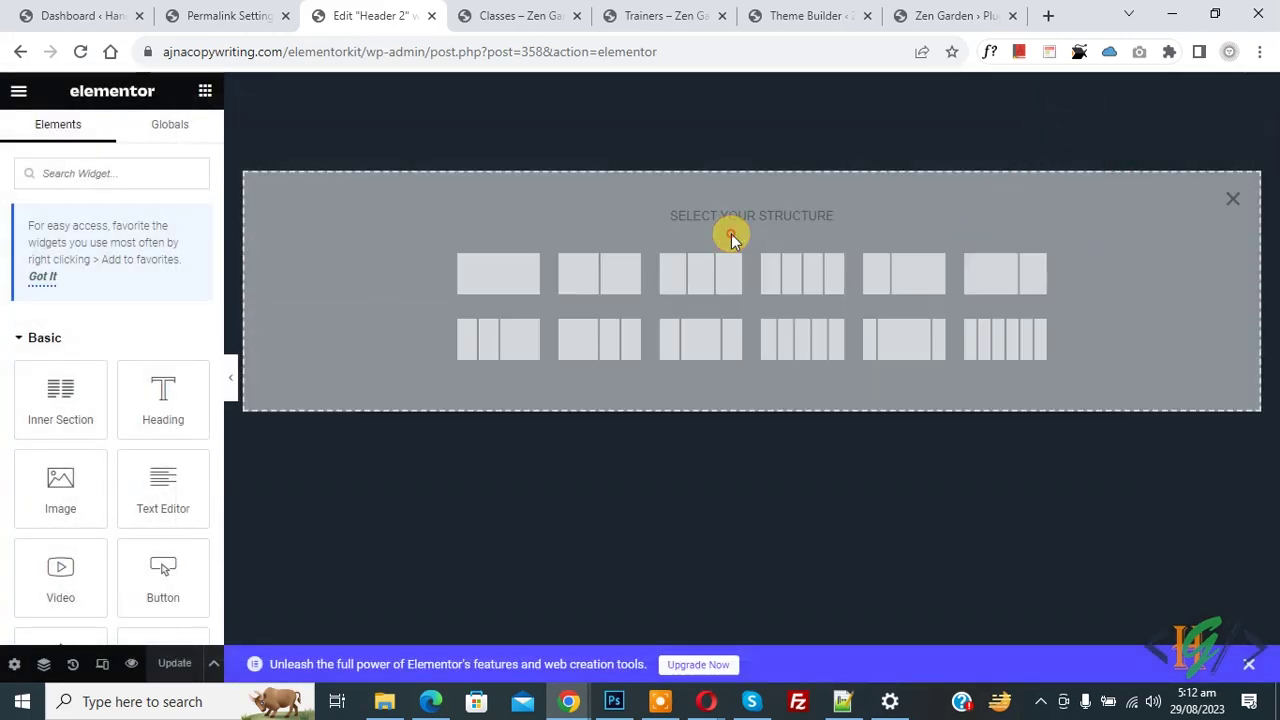
pyautogui.click(620, 280)
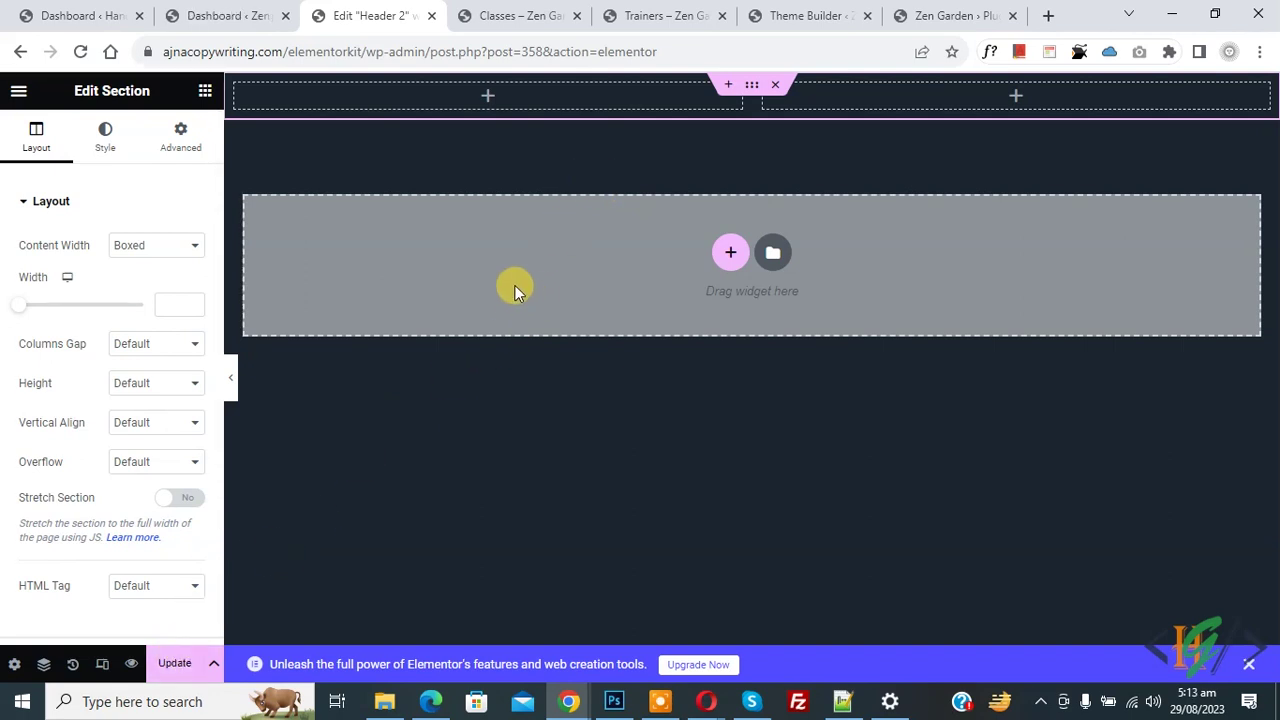
pyautogui.click(200, 10)
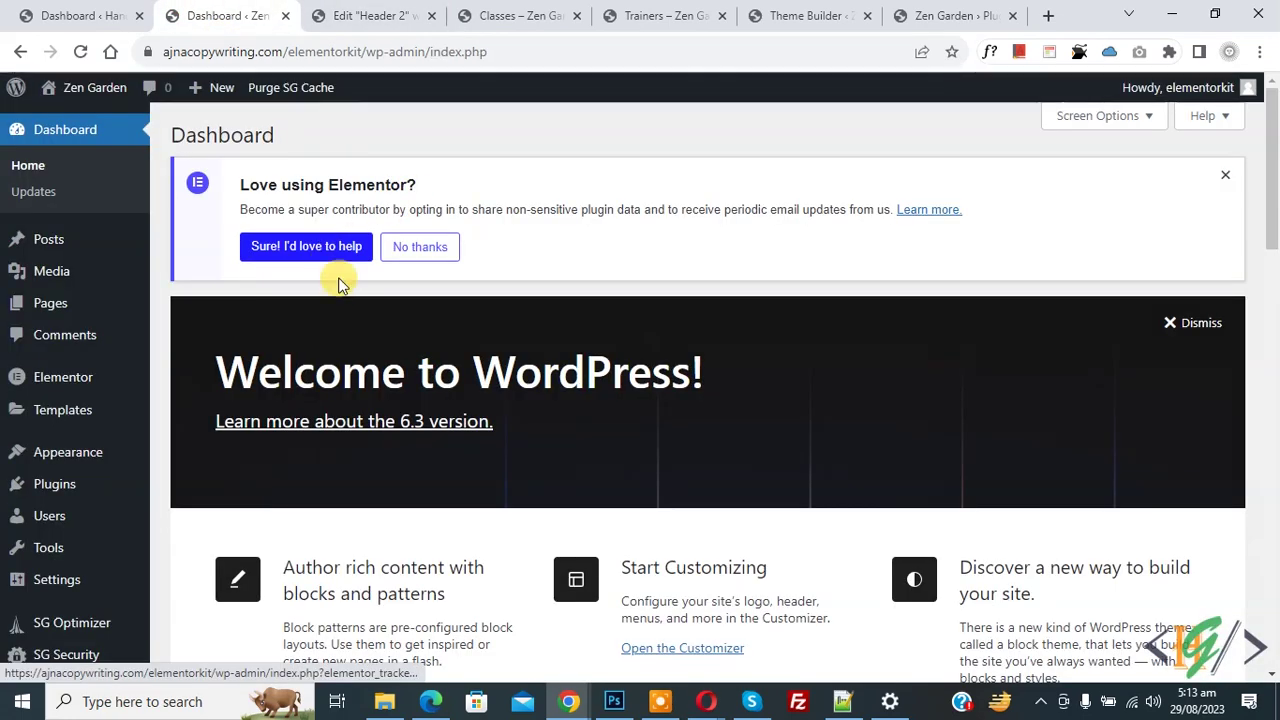
# Open the original Header template's edit page and scroll to its Entire Website display options
pyautogui.moveTo(131, 456)
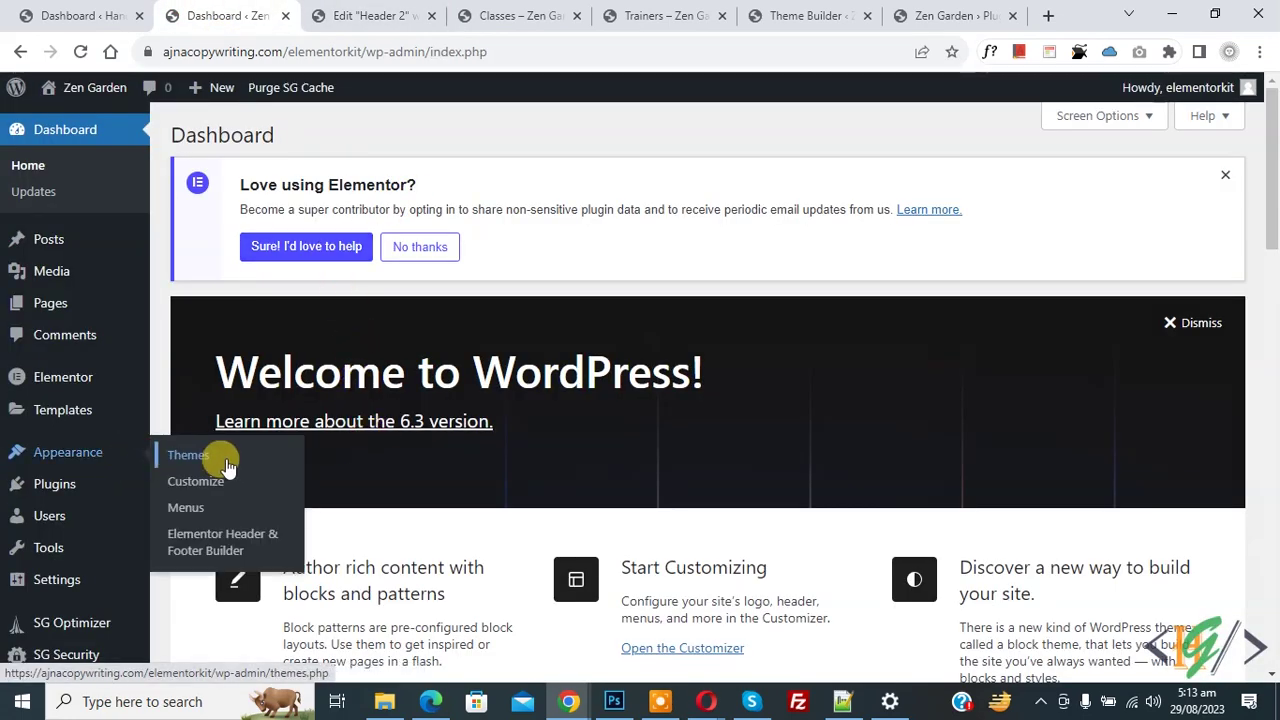
pyautogui.click(214, 531)
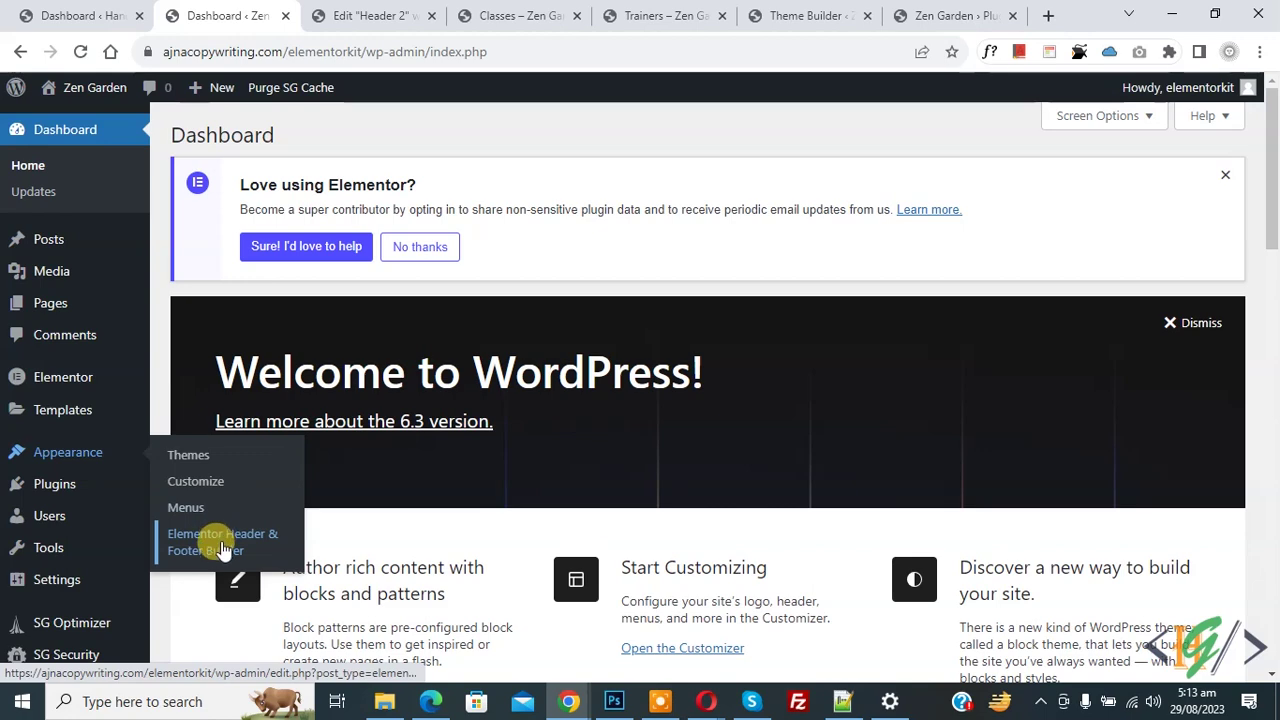
pyautogui.scroll(-2, 428, 272)
pyautogui.moveTo(251, 497)
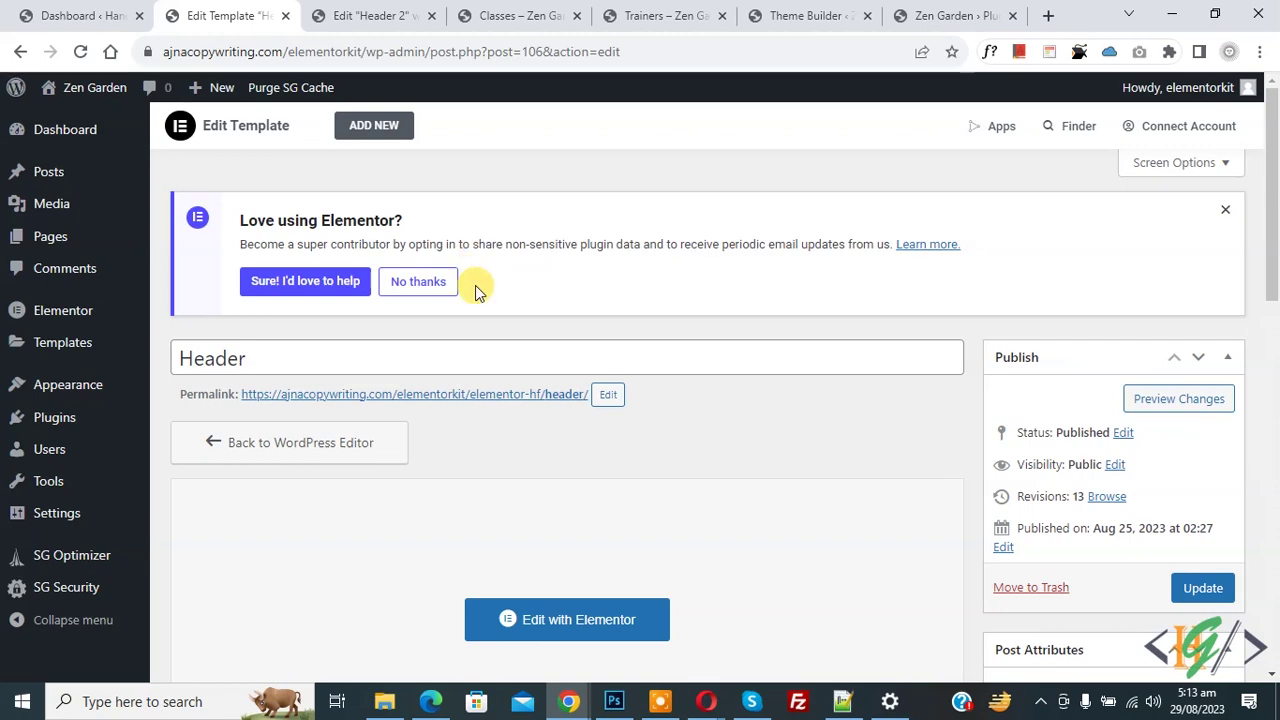
pyautogui.scroll(-6, 457, 234)
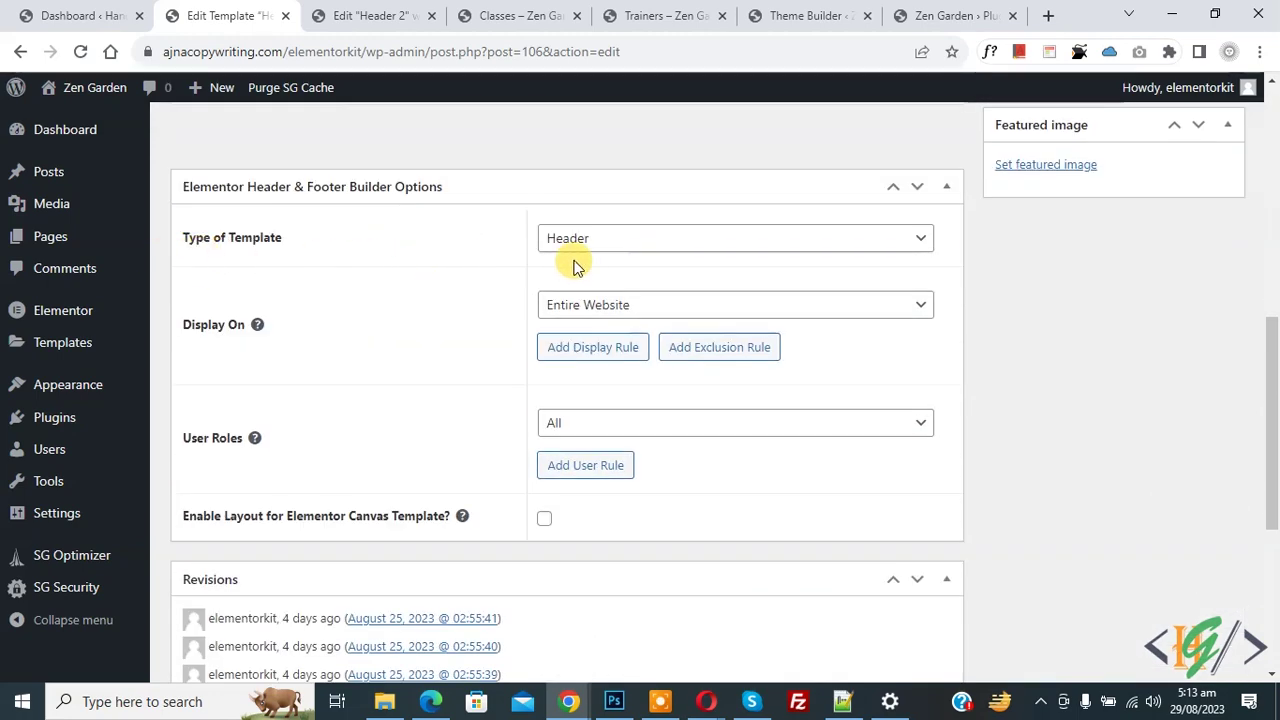
# Change Display On to Specific Pages / Posts / Taxonomies and add the Contact page
pyautogui.click(660, 316)
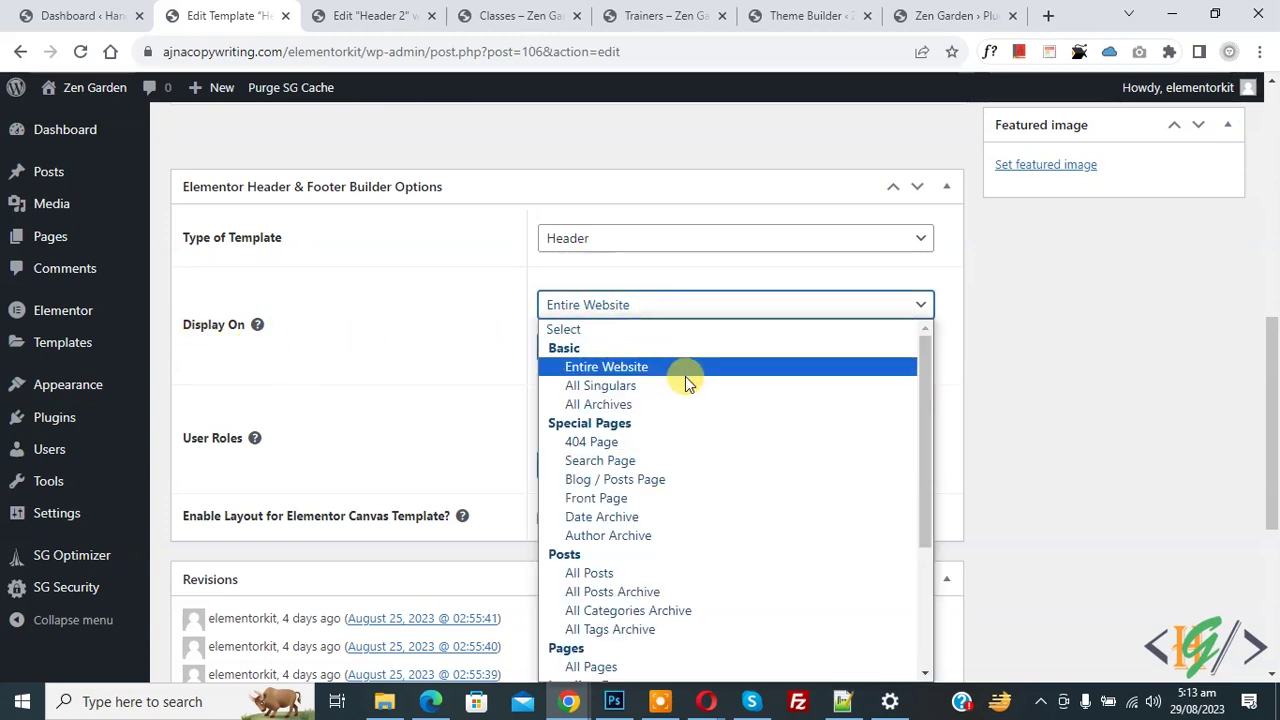
pyautogui.scroll(-2, 695, 400)
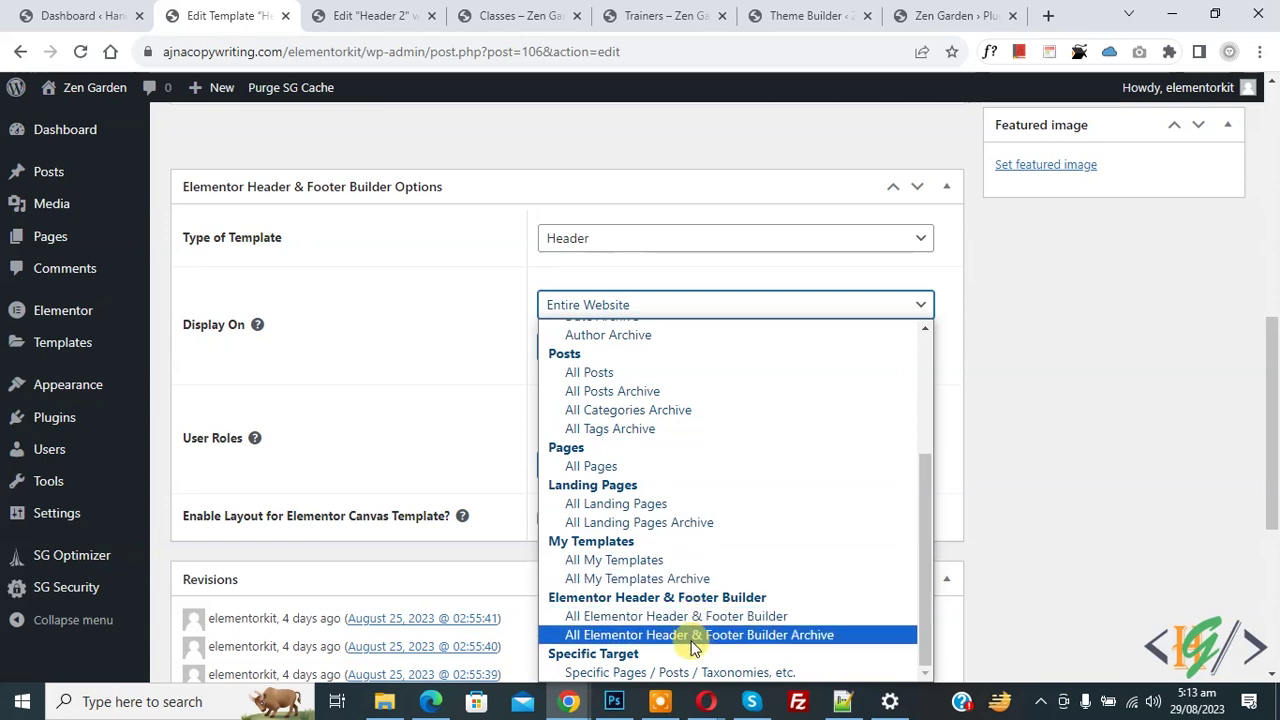
pyautogui.click(688, 674)
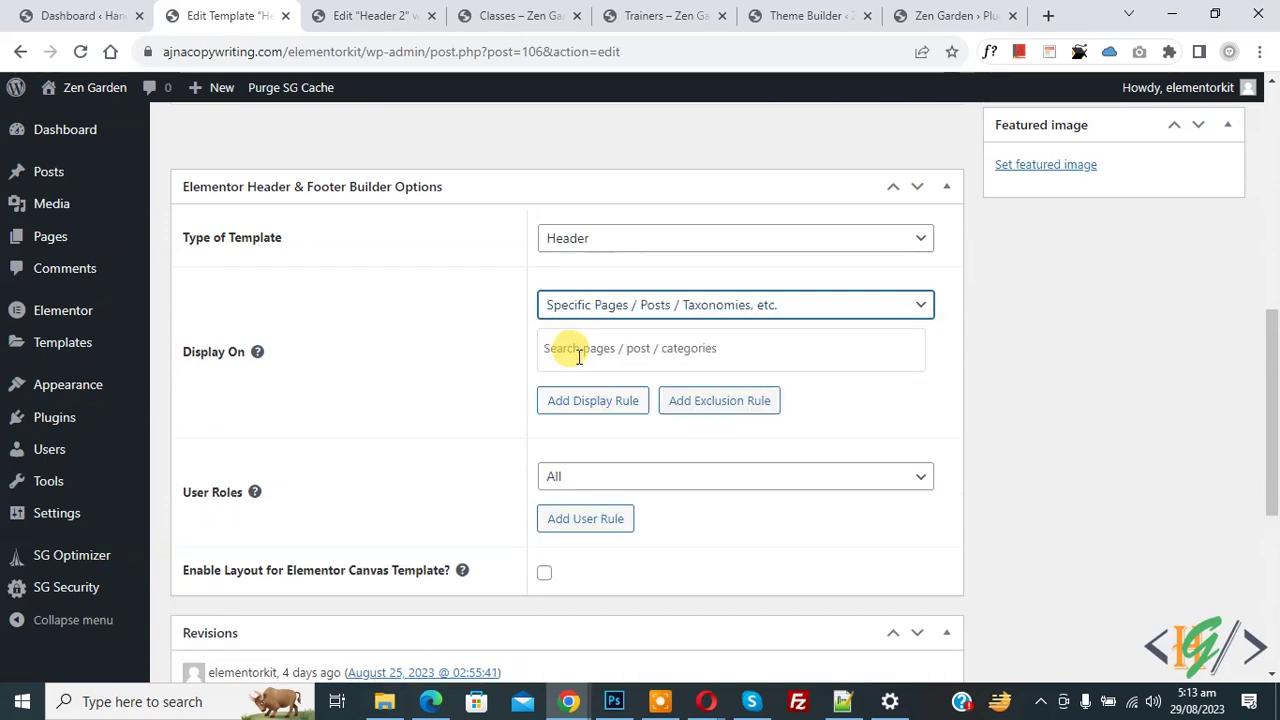
pyautogui.click(579, 355)
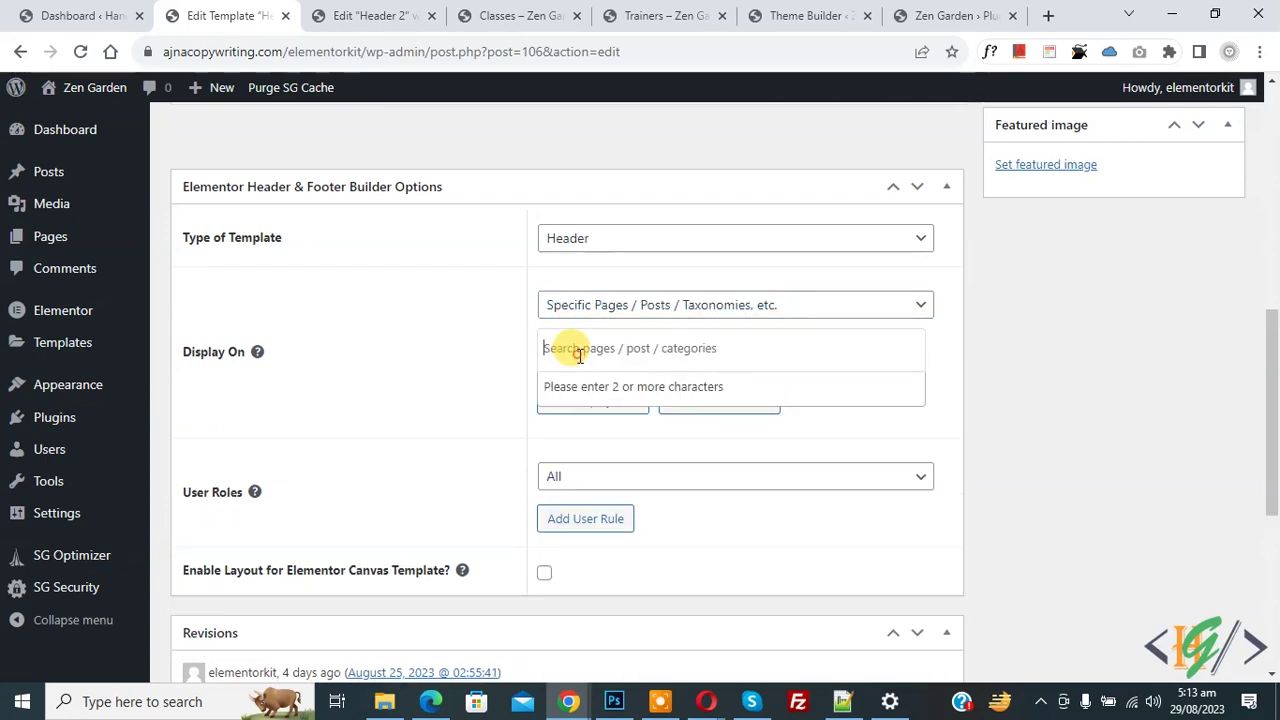
pyautogui.write('home')
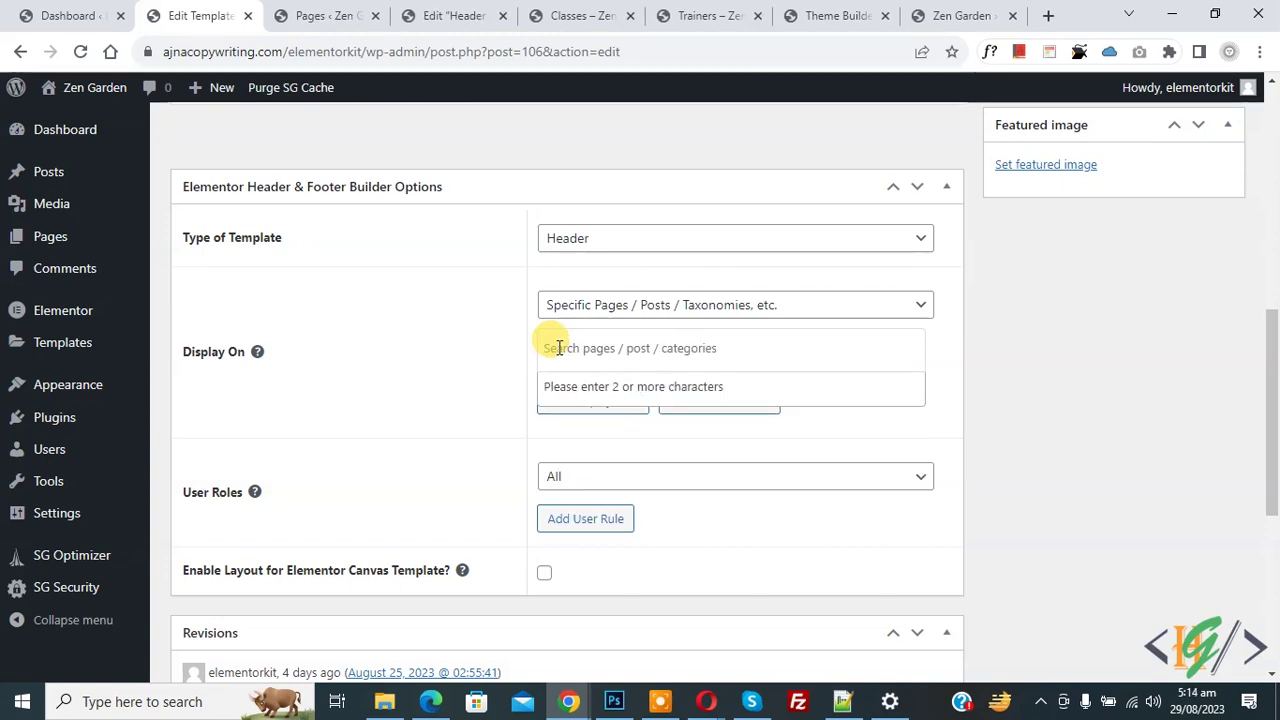
pyautogui.write('contact')
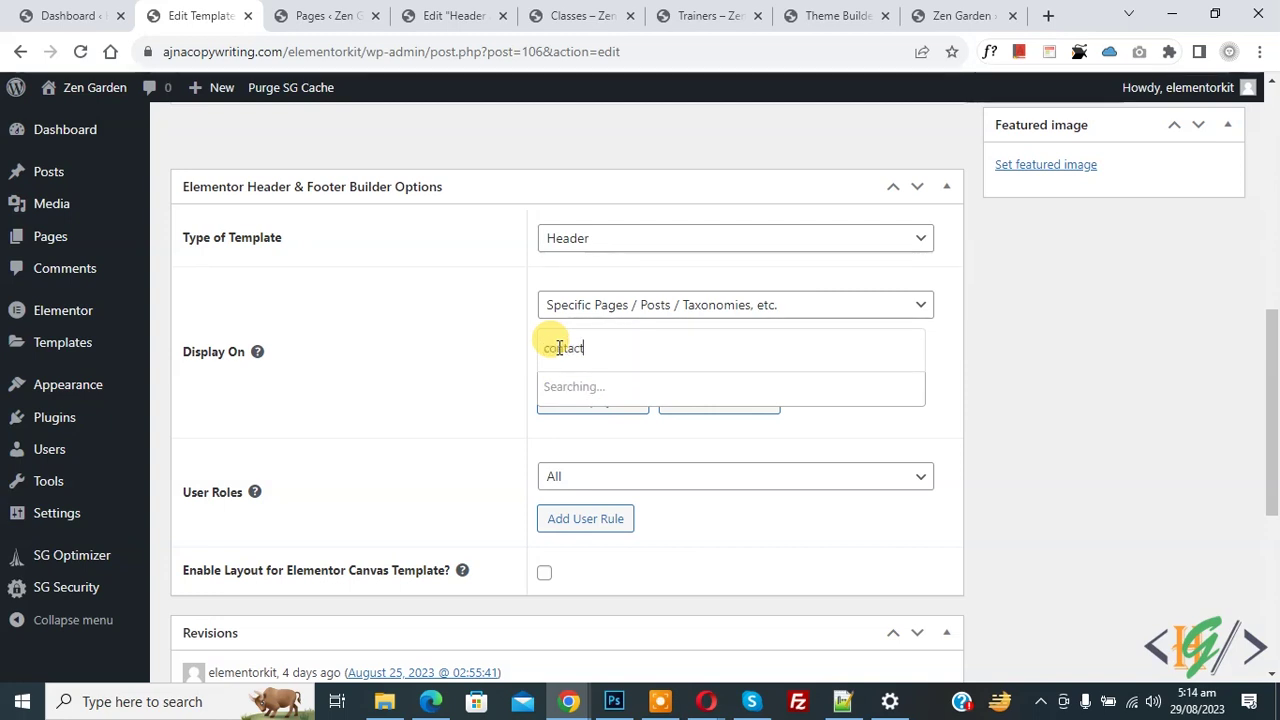
pyautogui.click(586, 418)
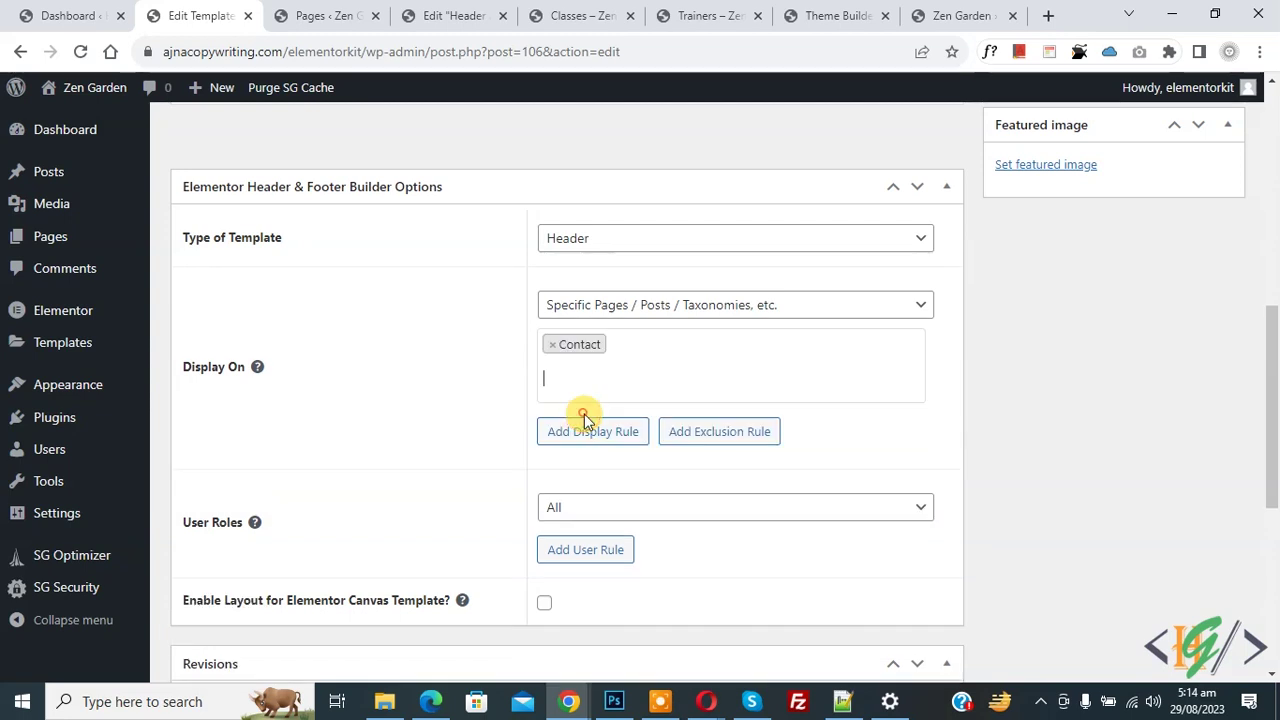
# Keep User Roles set to All and update the Header template
pyautogui.click(607, 516)
pyautogui.click(595, 332)
pyautogui.moveTo(1271, 416); pyautogui.dragTo(1278, 325)
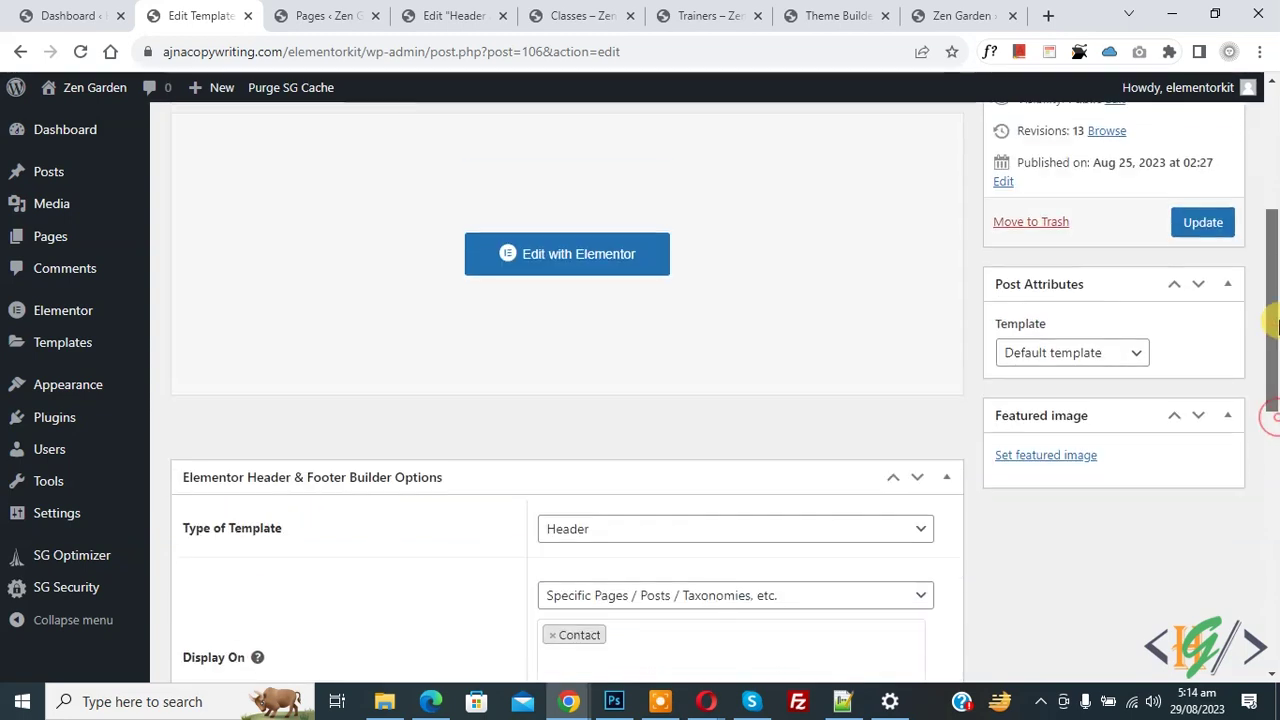
pyautogui.click(1200, 224)
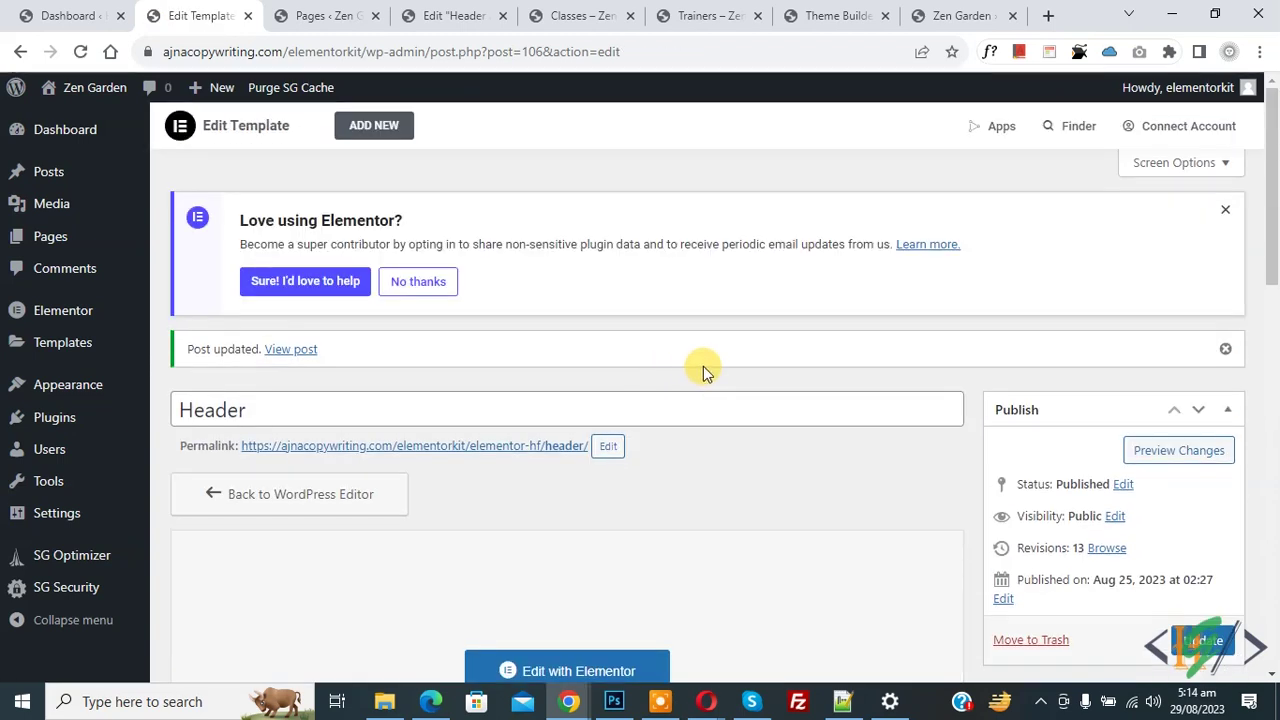
# Open the Header template in Elementor, then go back to the Pages list tab
pyautogui.scroll(-2, 586, 322)
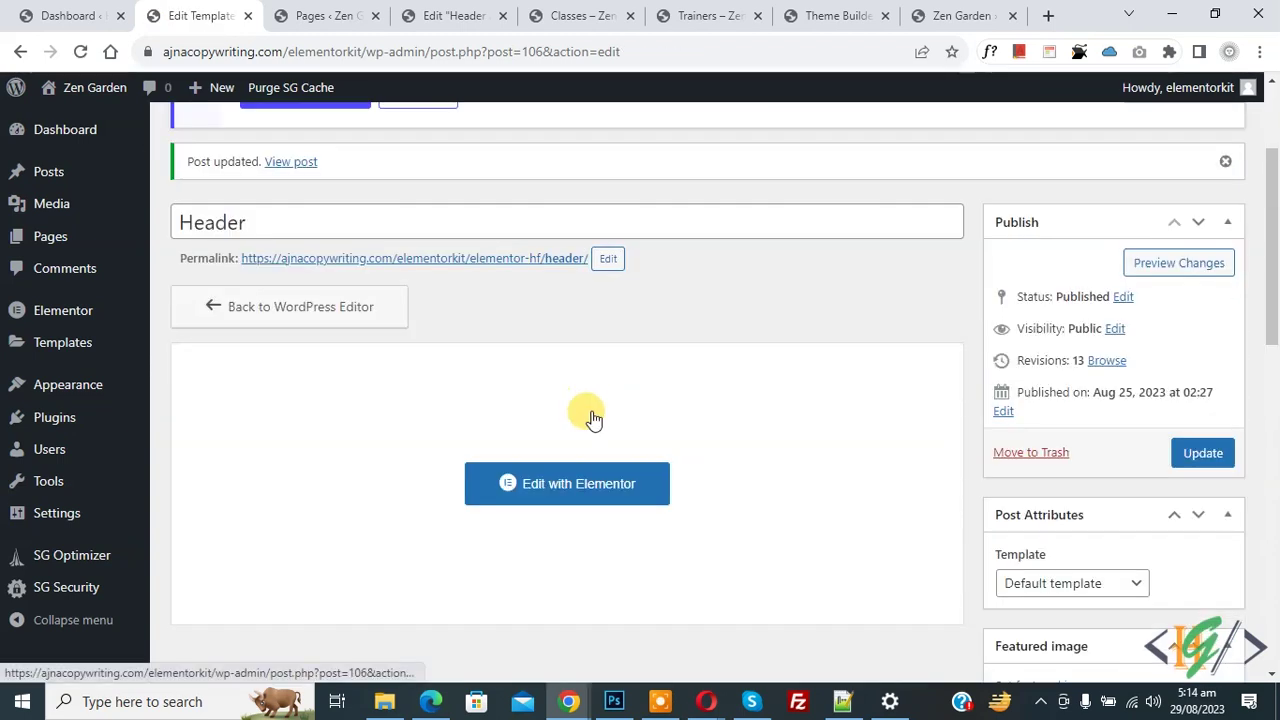
pyautogui.click(590, 495)
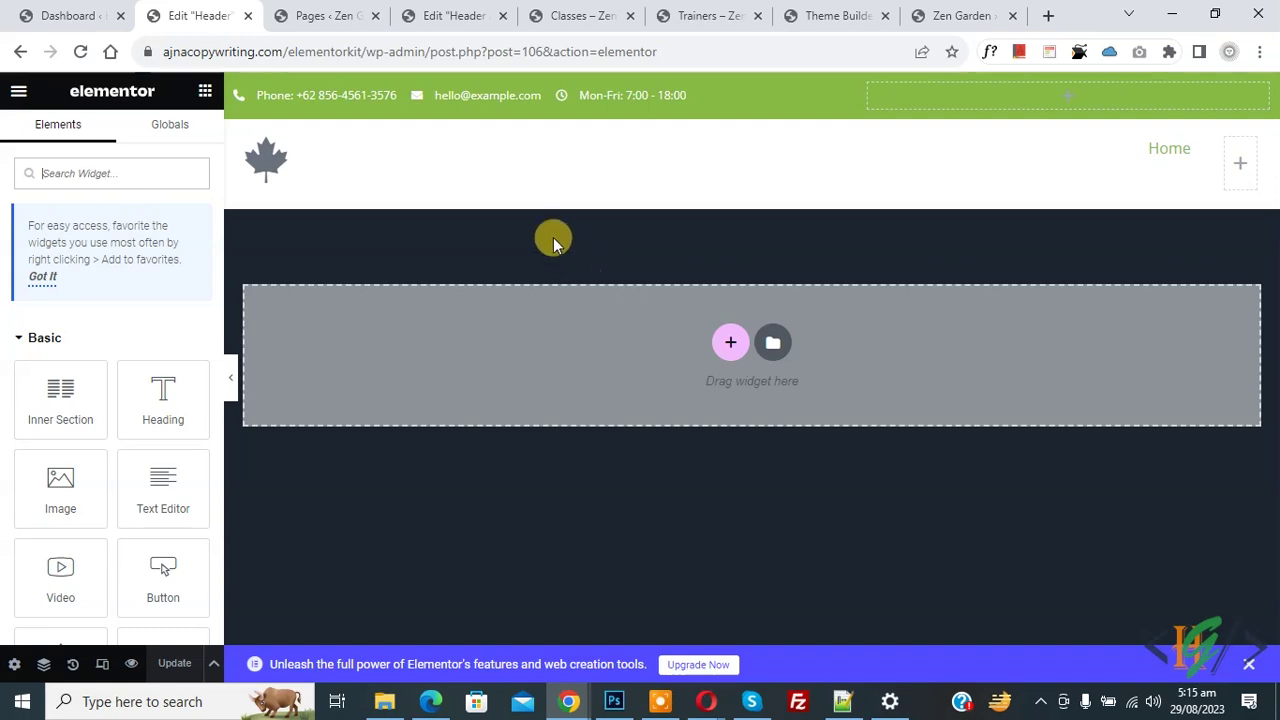
pyautogui.click(348, 25)
pyautogui.scroll(-3, 500, 340)
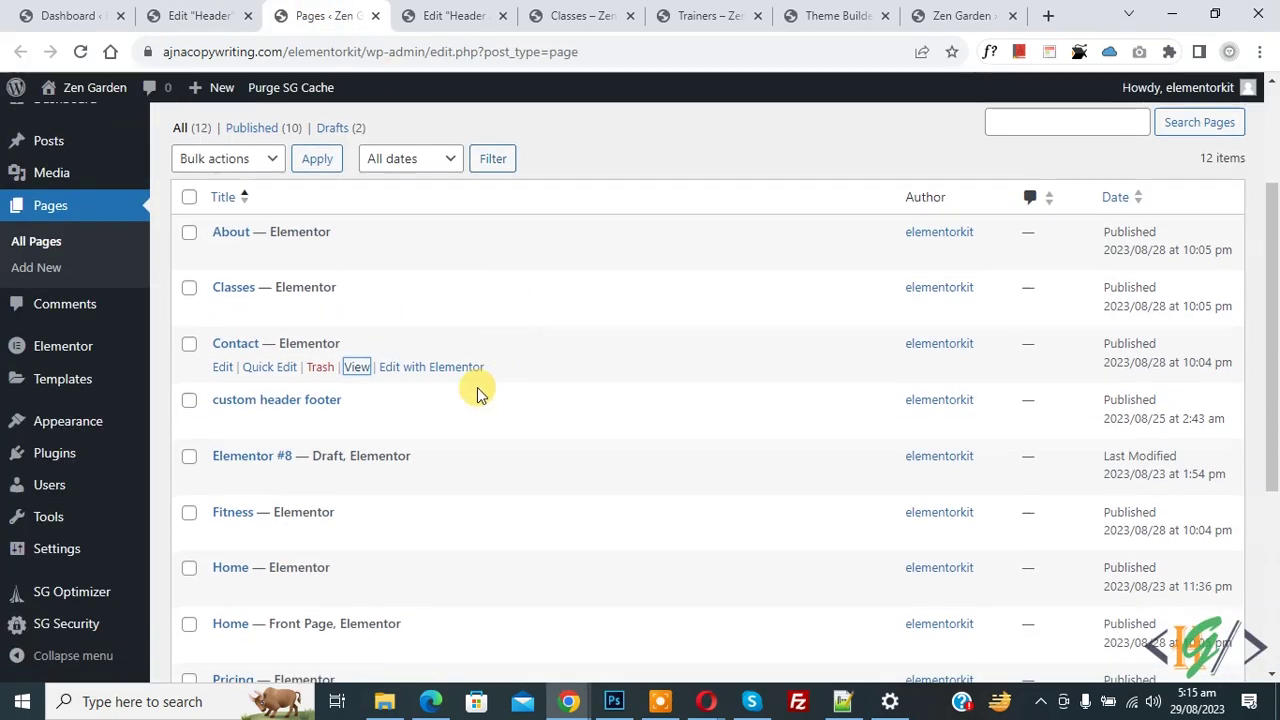
# Open the Contact page in a new tab placed ahead of the Pages list, then return to Pages
pyautogui.rightClick(358, 367)
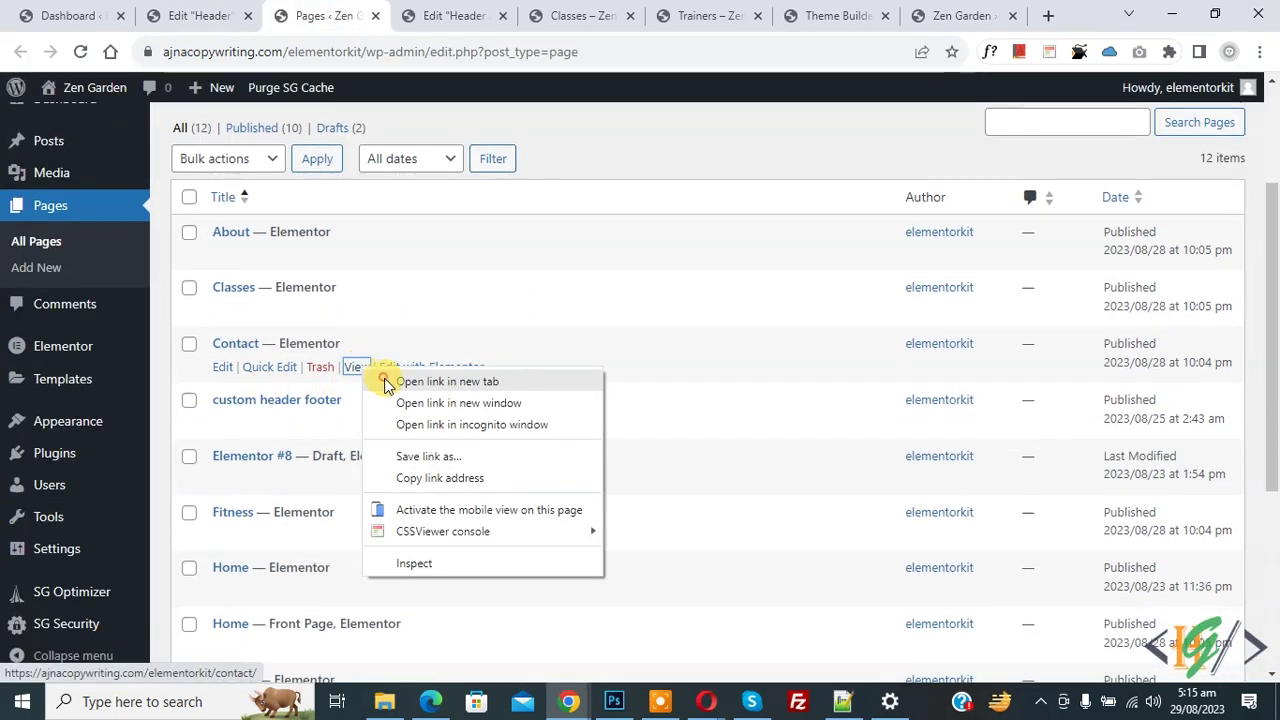
pyautogui.click(400, 378)
pyautogui.moveTo(425, 8); pyautogui.dragTo(329, 30)
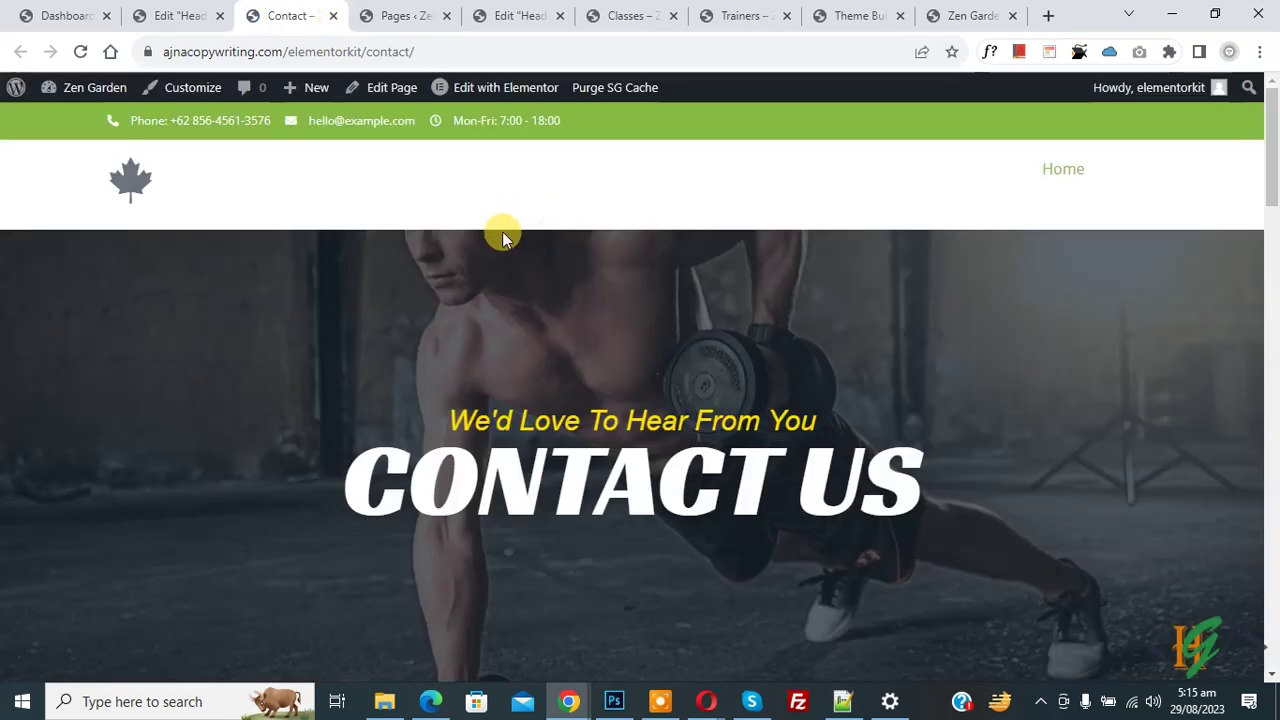
pyautogui.click(204, 17)
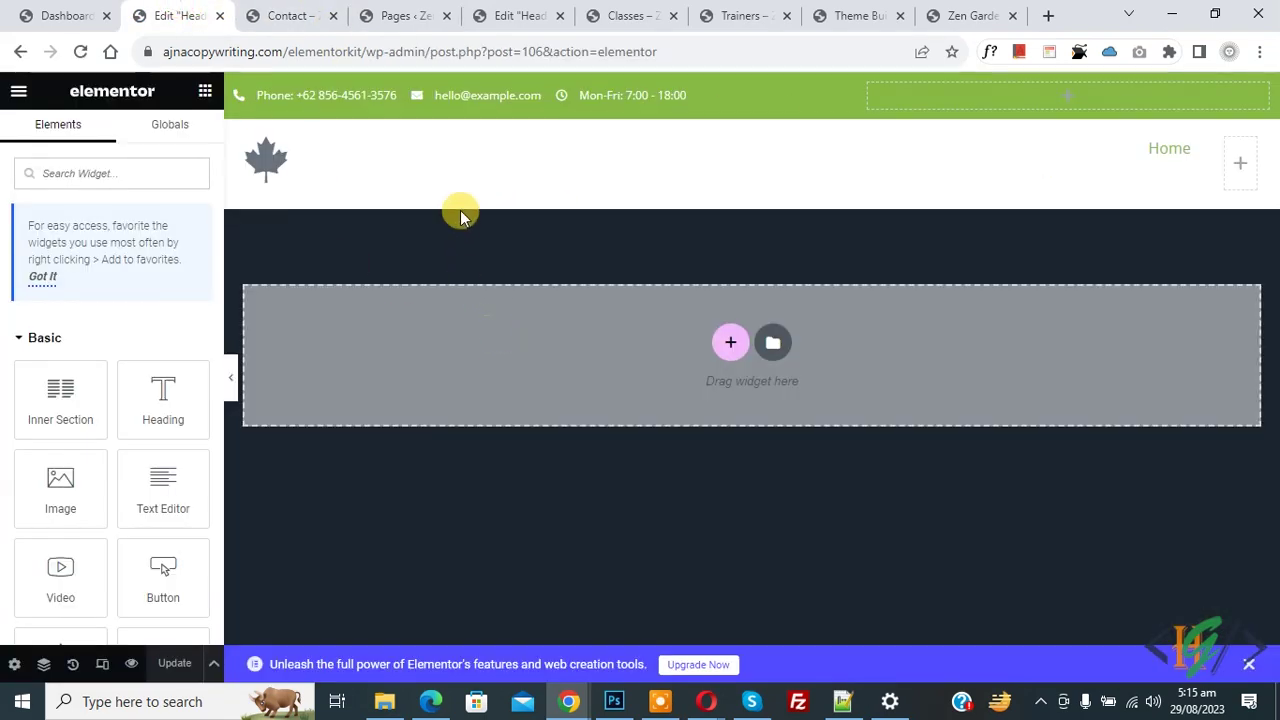
pyautogui.click(290, 12)
pyautogui.click(400, 13)
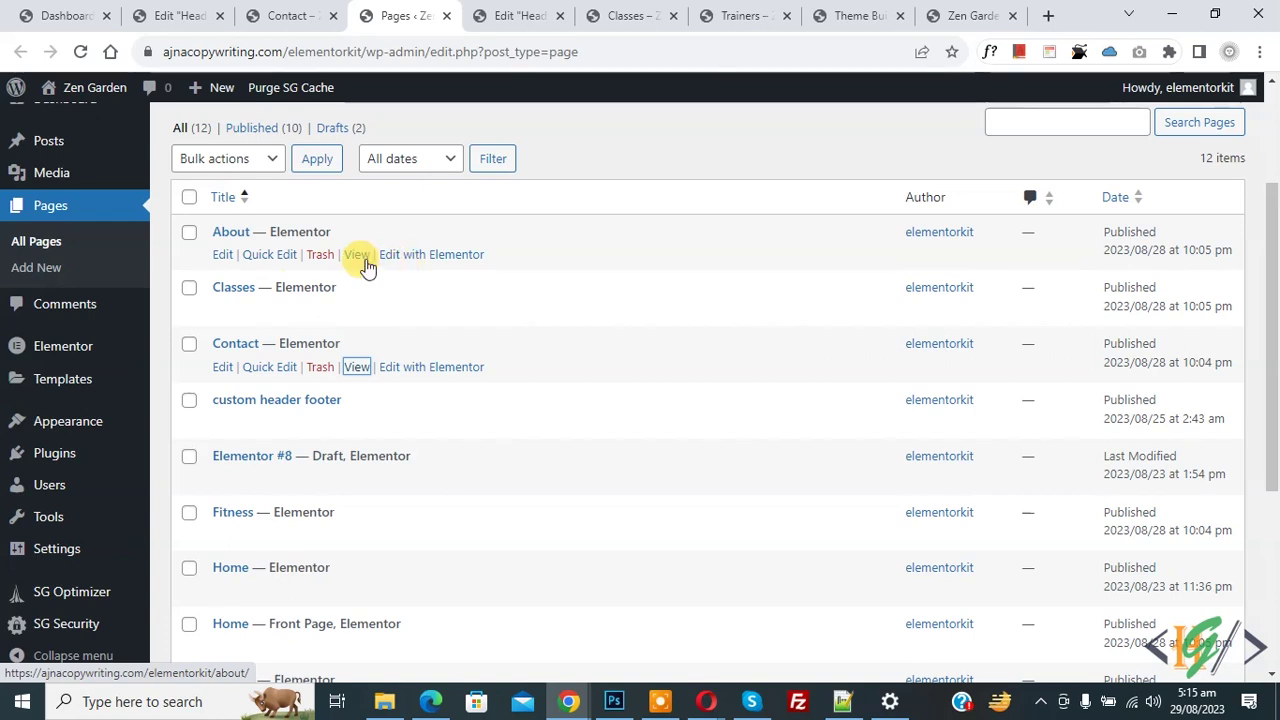
# Open the About page in a new tab, check it, and return to the Pages list
pyautogui.rightClick(365, 256)
pyautogui.click(451, 272)
pyautogui.hotkey('ctrl', 'Tab')
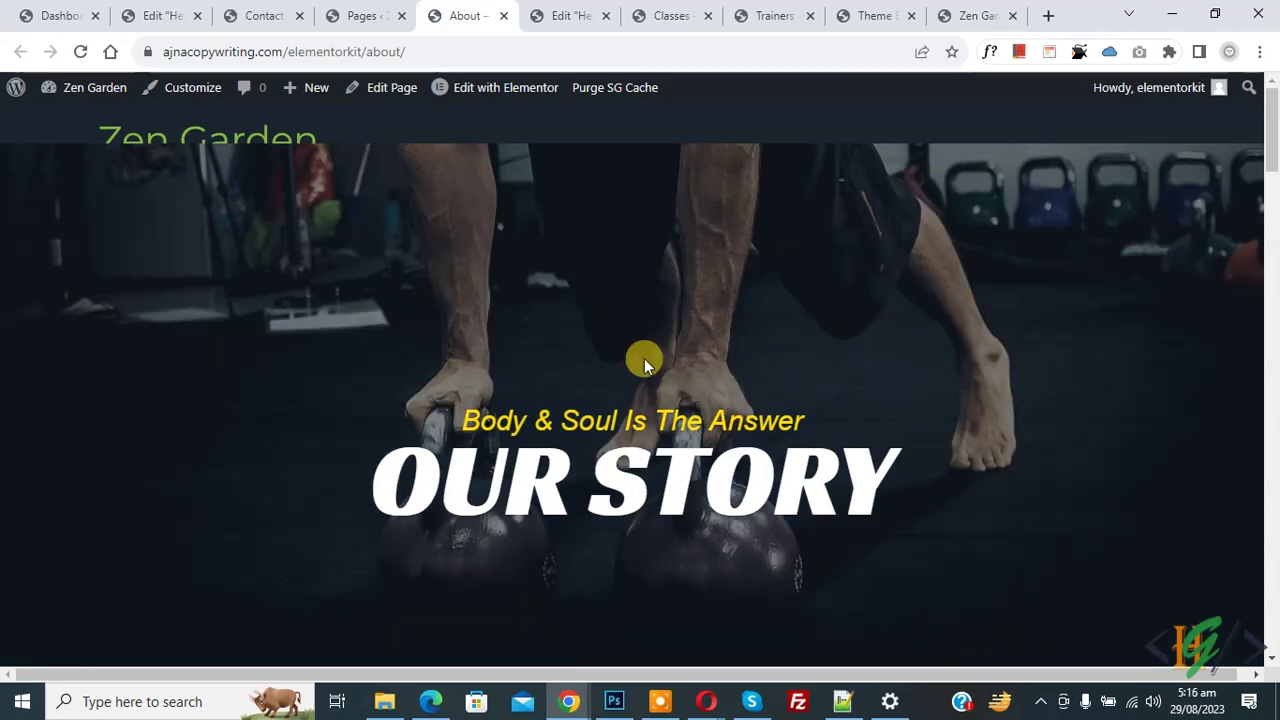
pyautogui.click(352, 10)
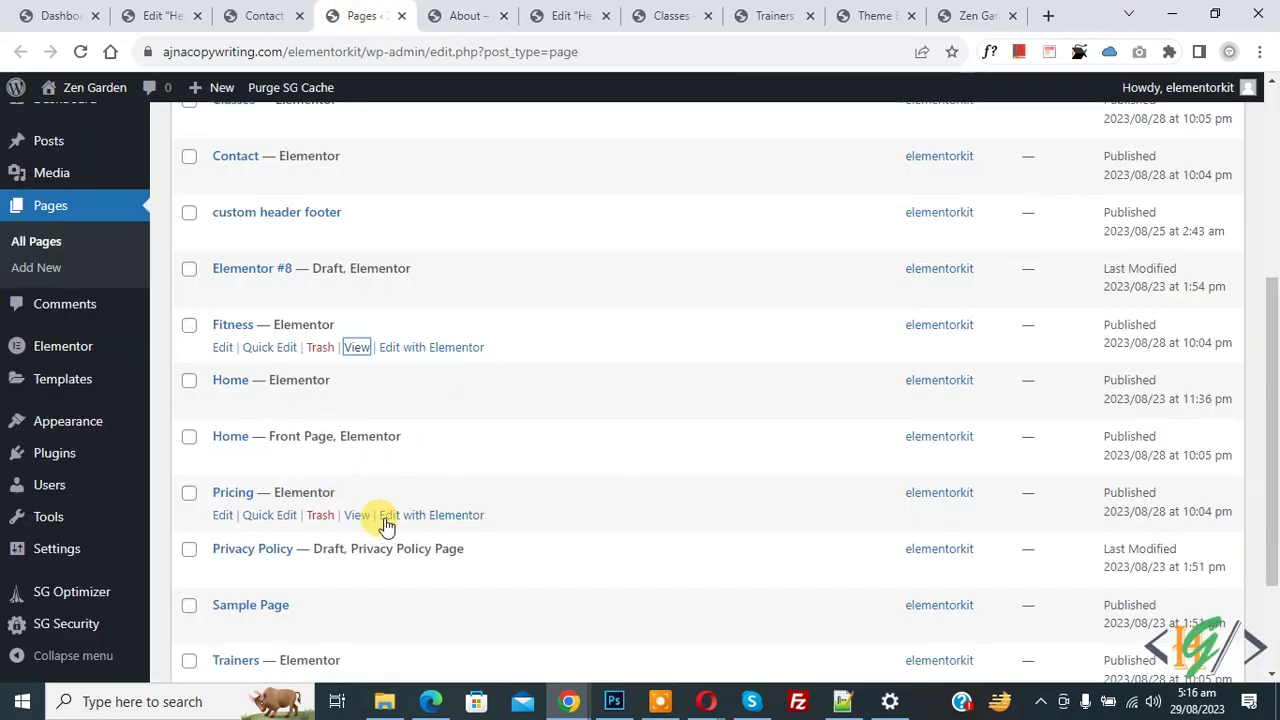
# Open the Pricing page in a new tab, then reload the Contact page to check its header
pyautogui.rightClick(342, 515)
pyautogui.click(426, 321)
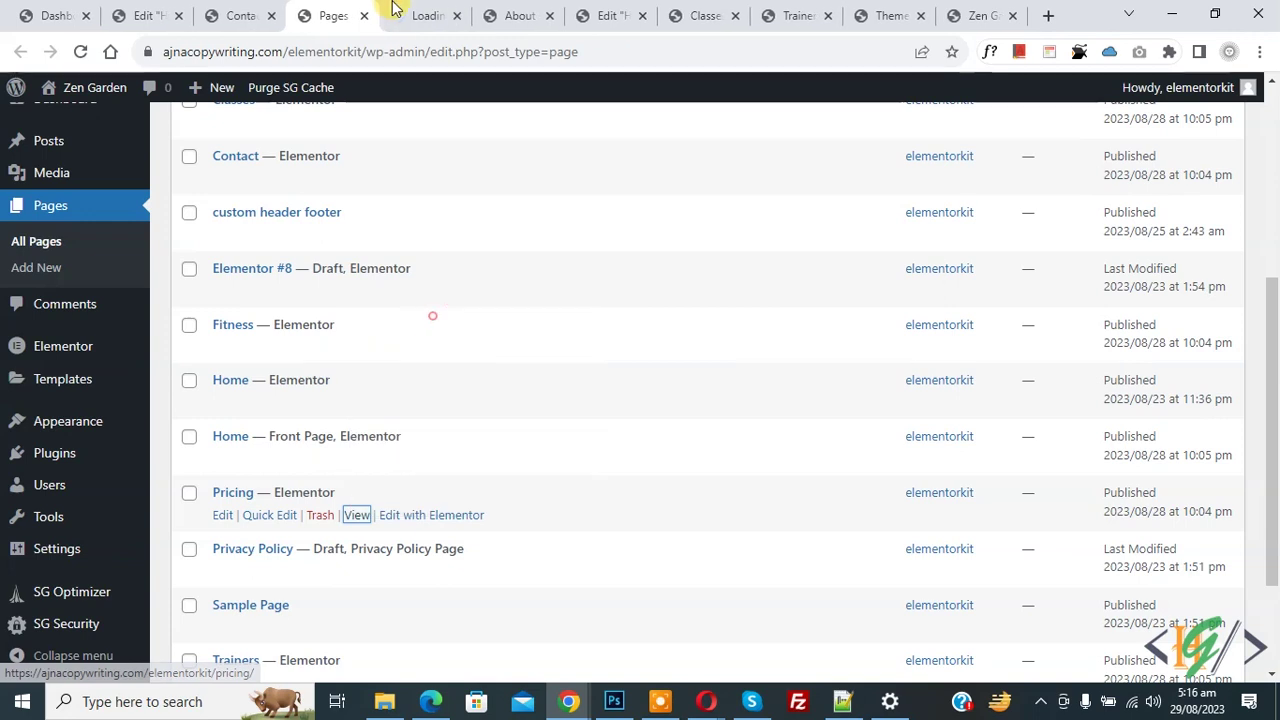
pyautogui.click(415, 18)
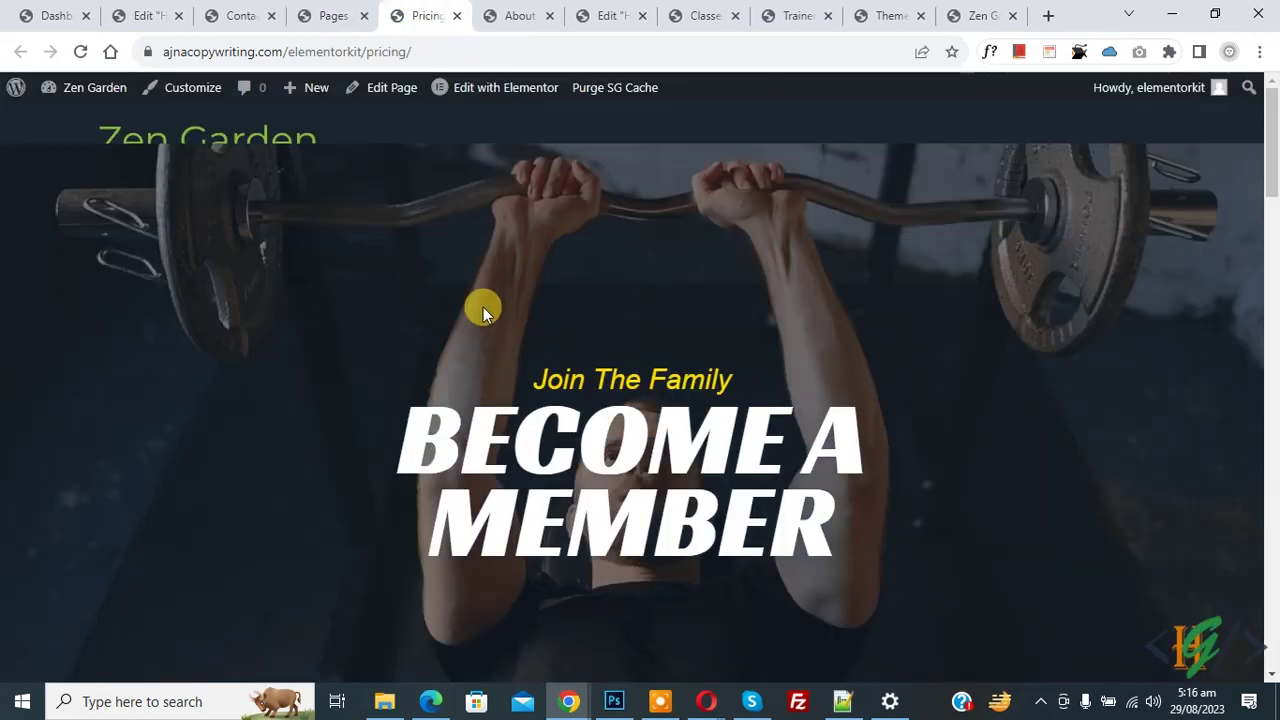
pyautogui.click(268, 10)
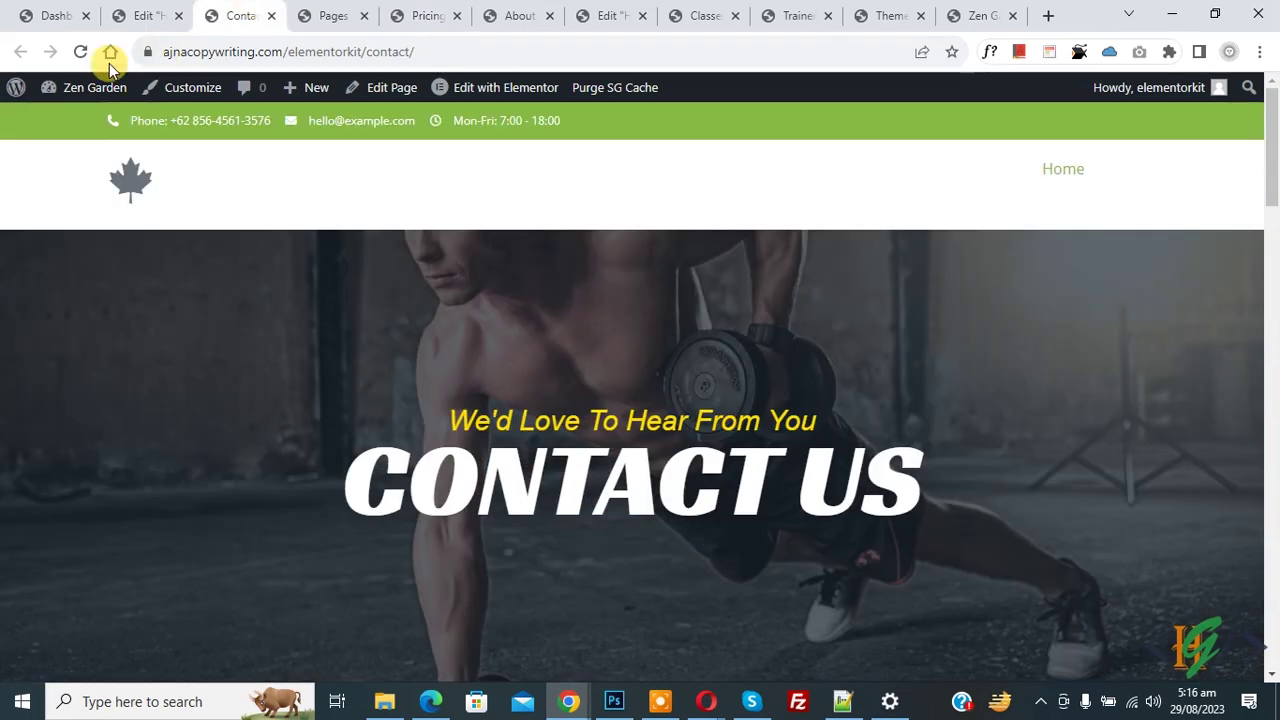
pyautogui.click(78, 56)
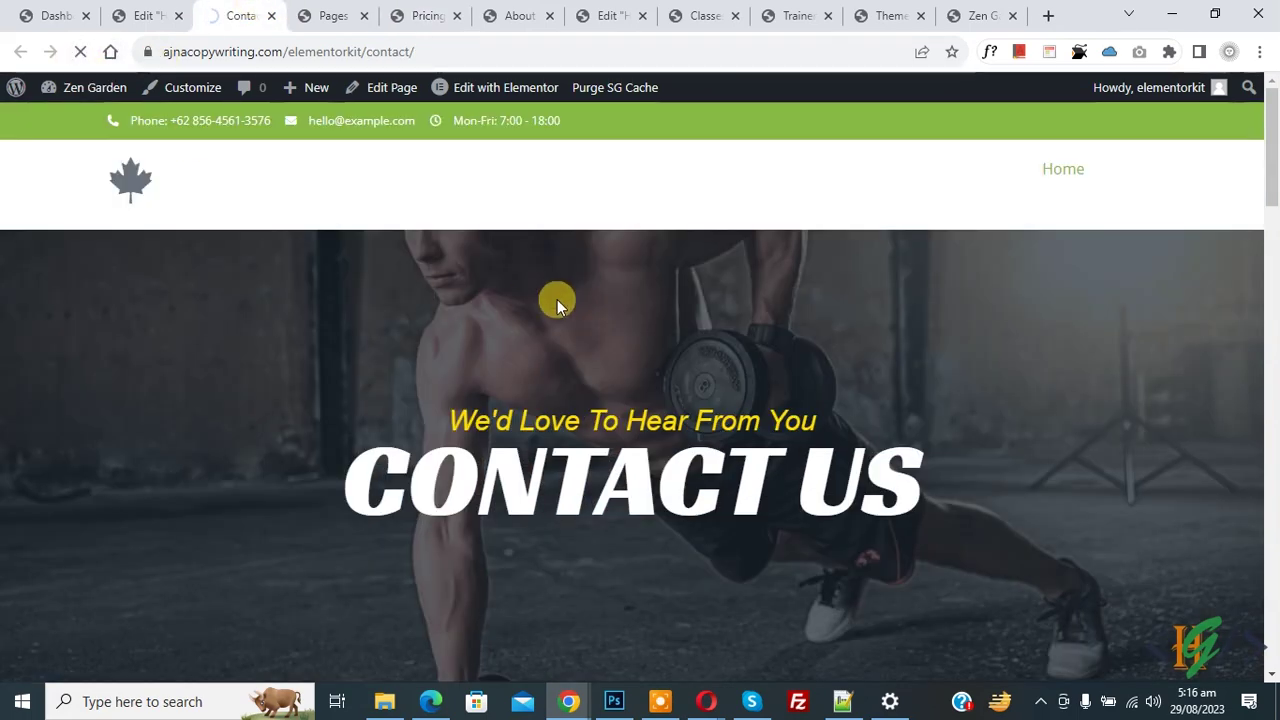